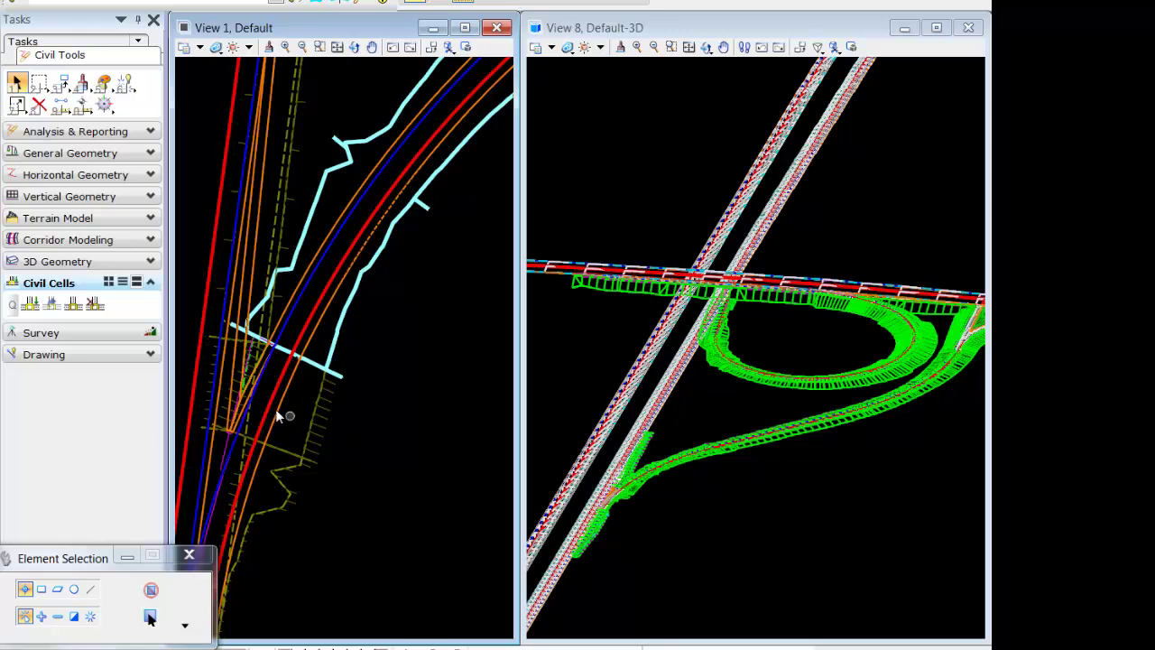
- Examine the ramp gore area where the exit ramp leaves the mainline, in both the plan and 3D views
scroll(278, 408, up, 2)
middle_drag(278, 408, 355, 420)
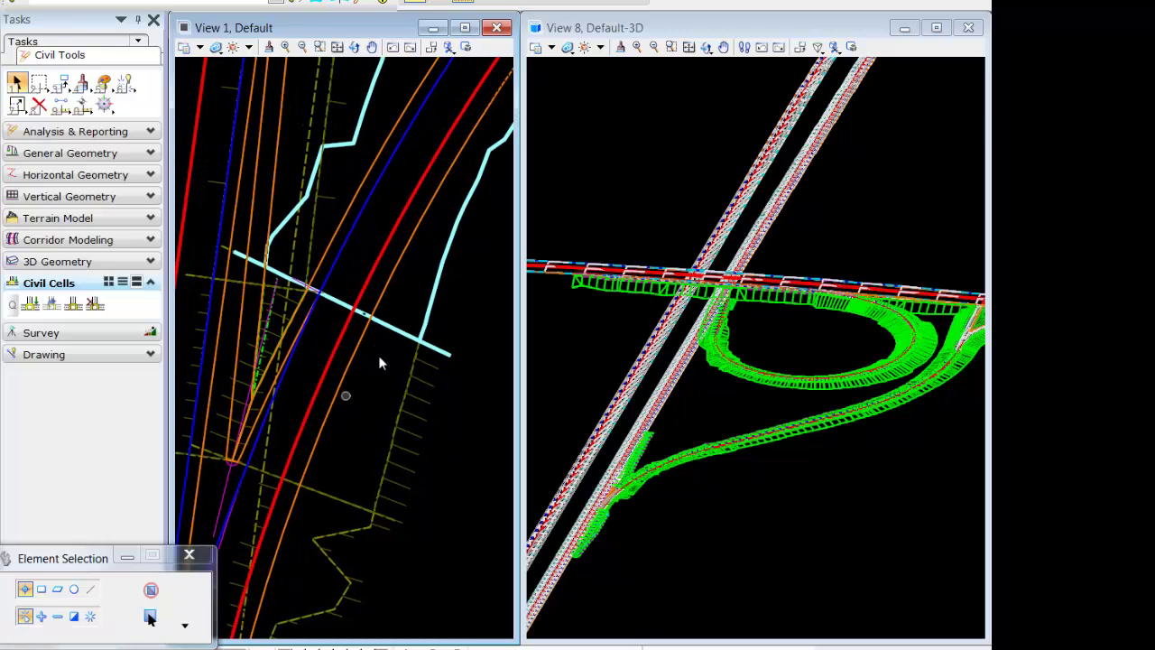
scroll(614, 504, up, 4)
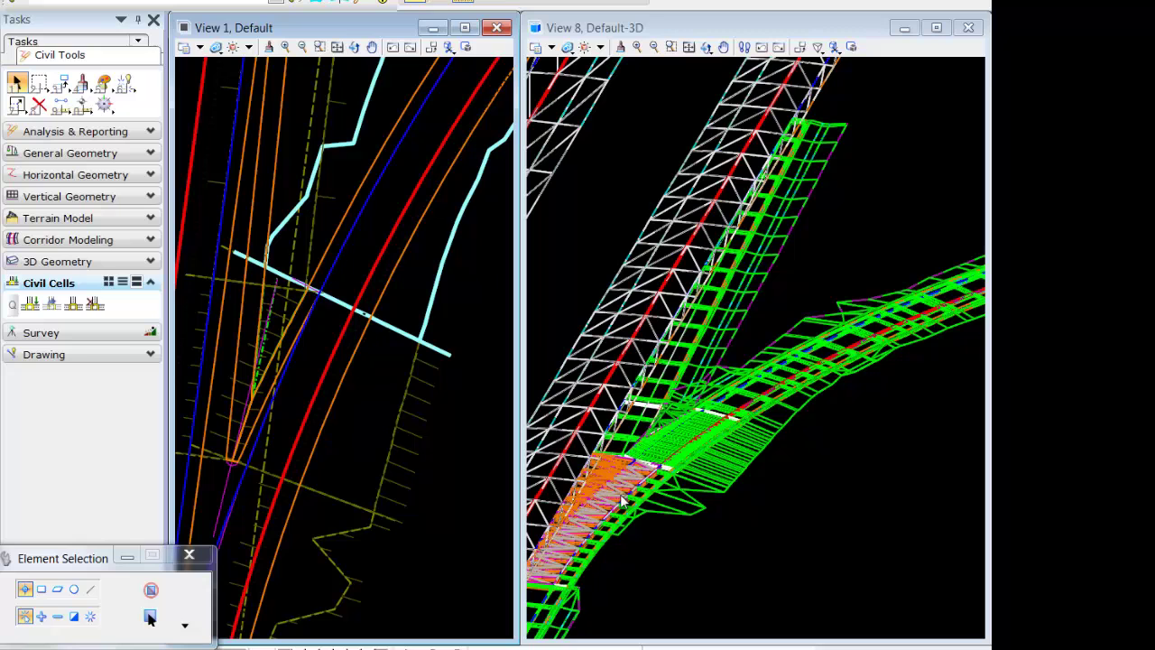
scroll(626, 476, up, 2)
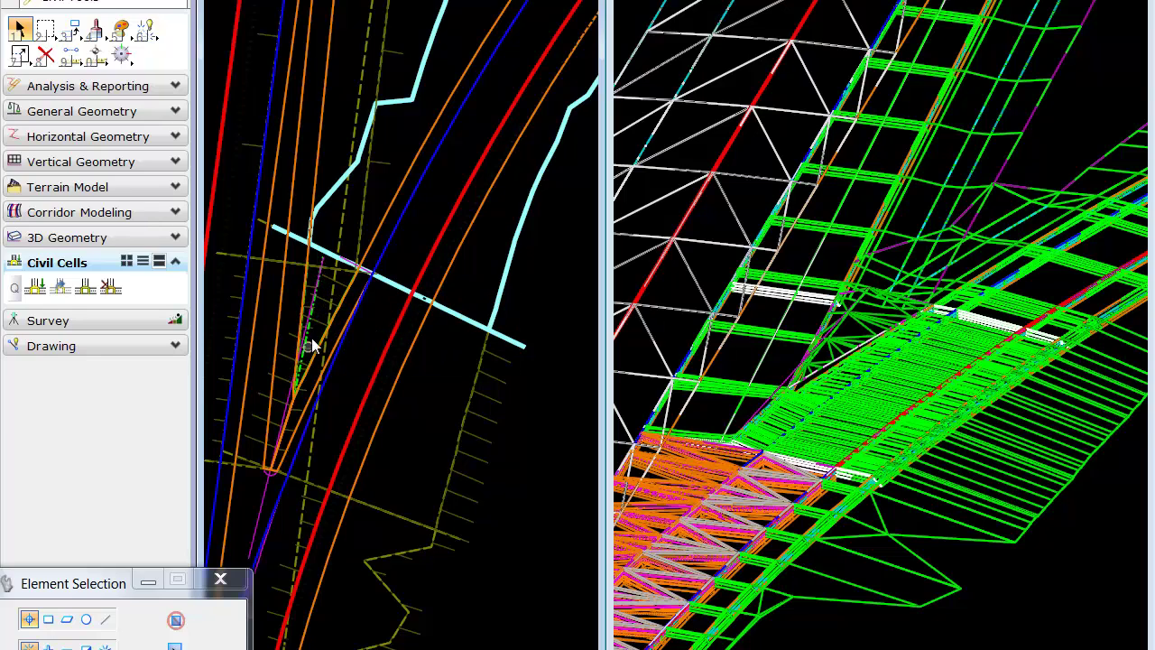
right_click(513, 501)
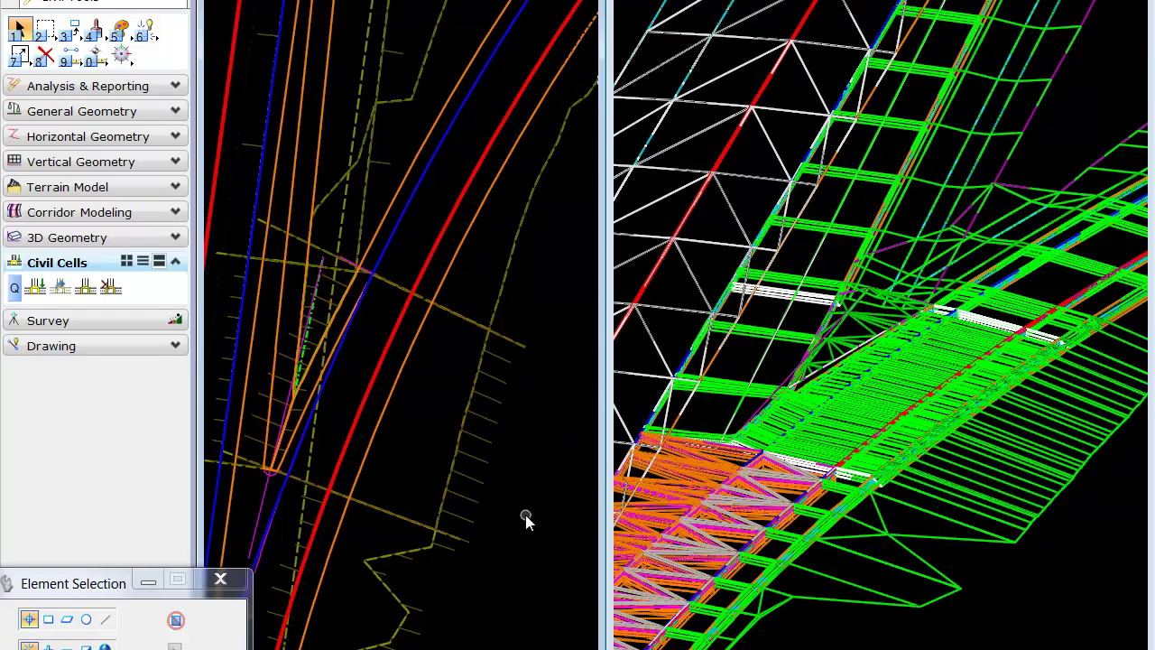
middle_drag(498, 518, 457, 536)
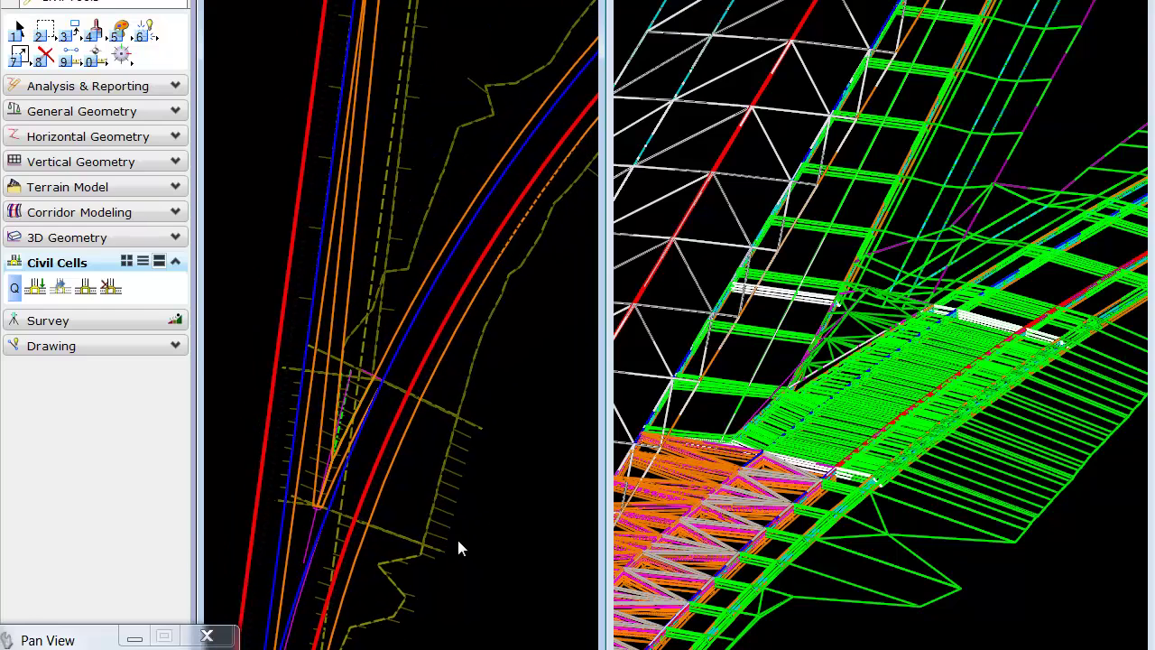
scroll(465, 539, up, 1)
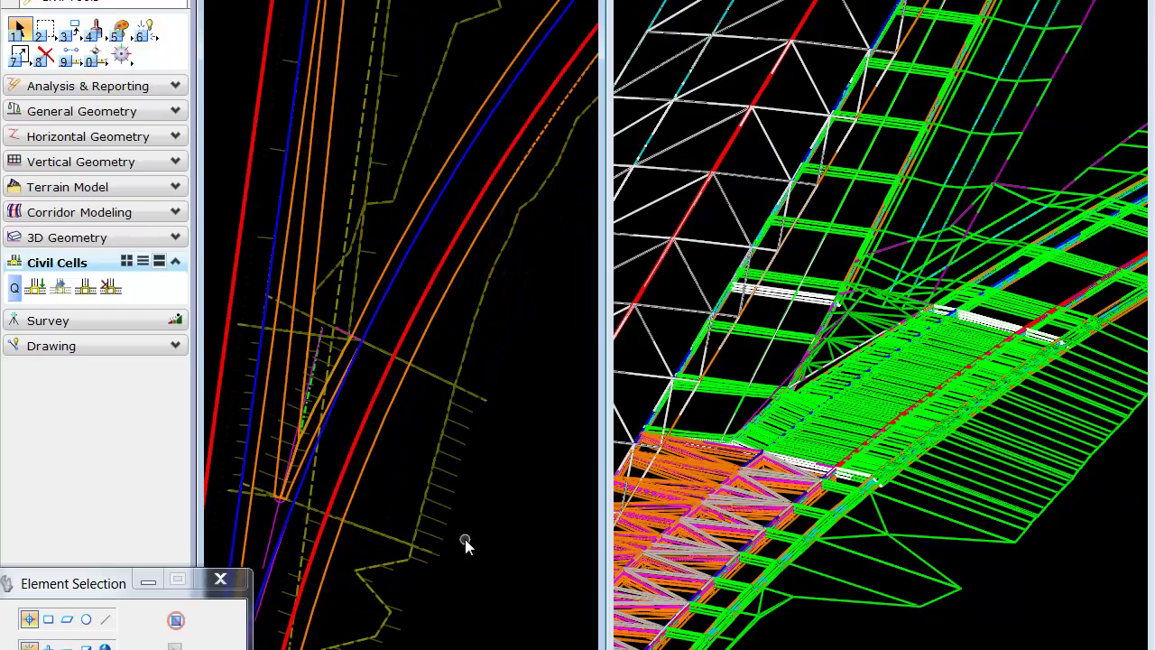
- Select the gore-area ramp corridor and inspect the superelevation section boundary surrounding it in plan
click(468, 416)
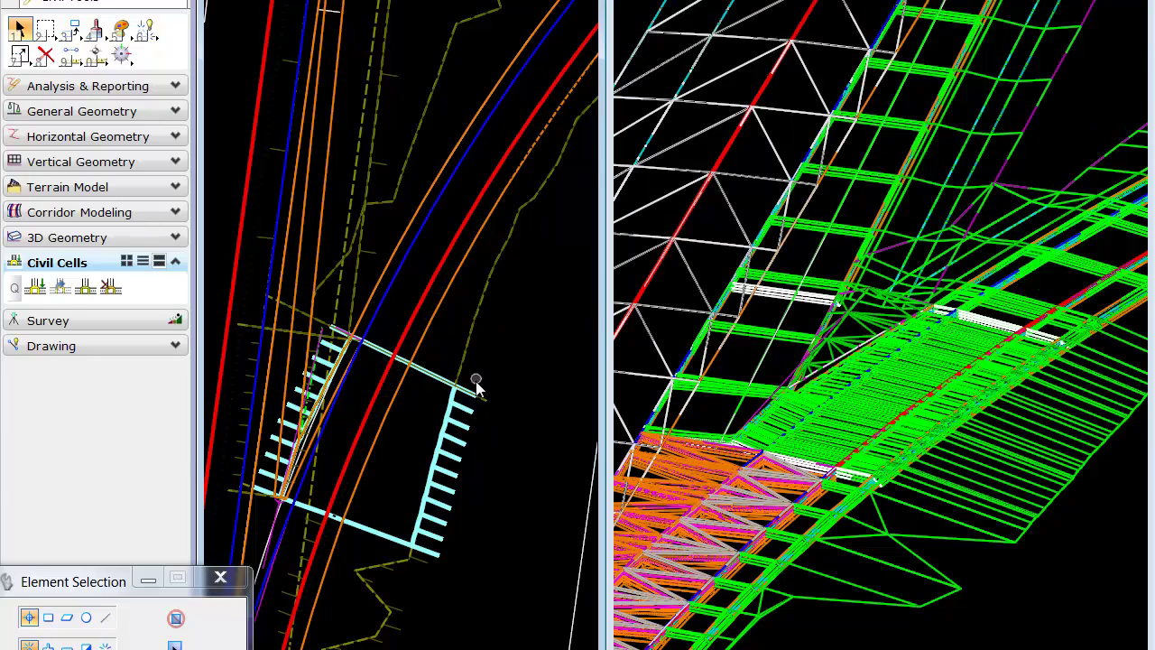
scroll(476, 384, down, 2)
scroll(476, 390, down, 1)
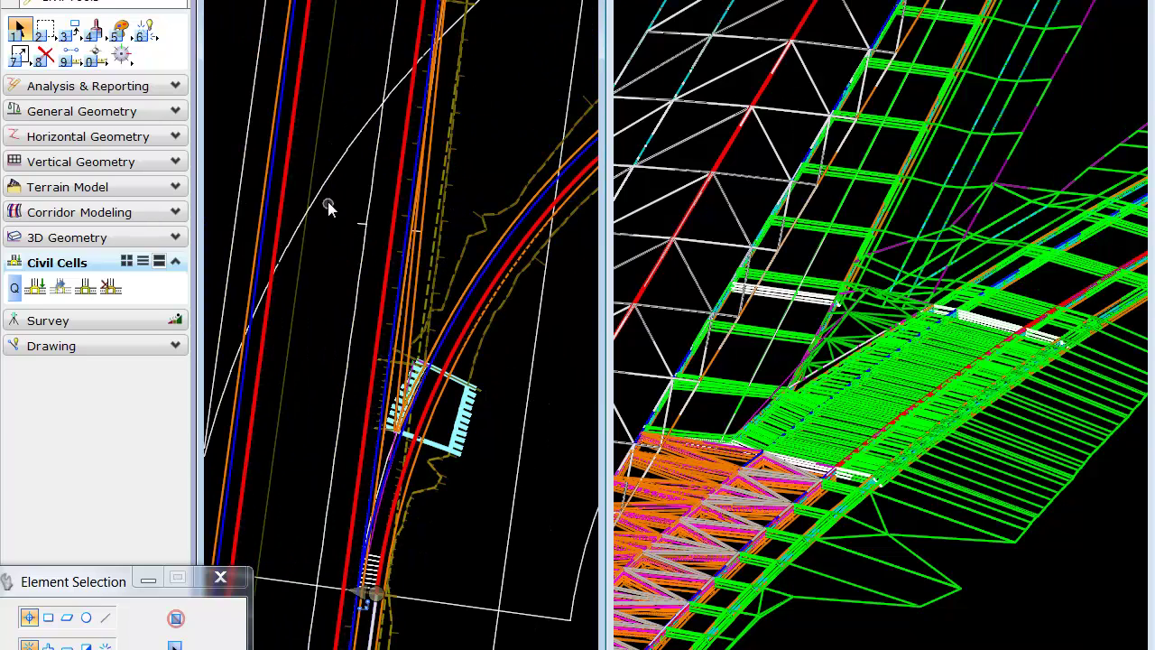
mouse_move(324, 192)
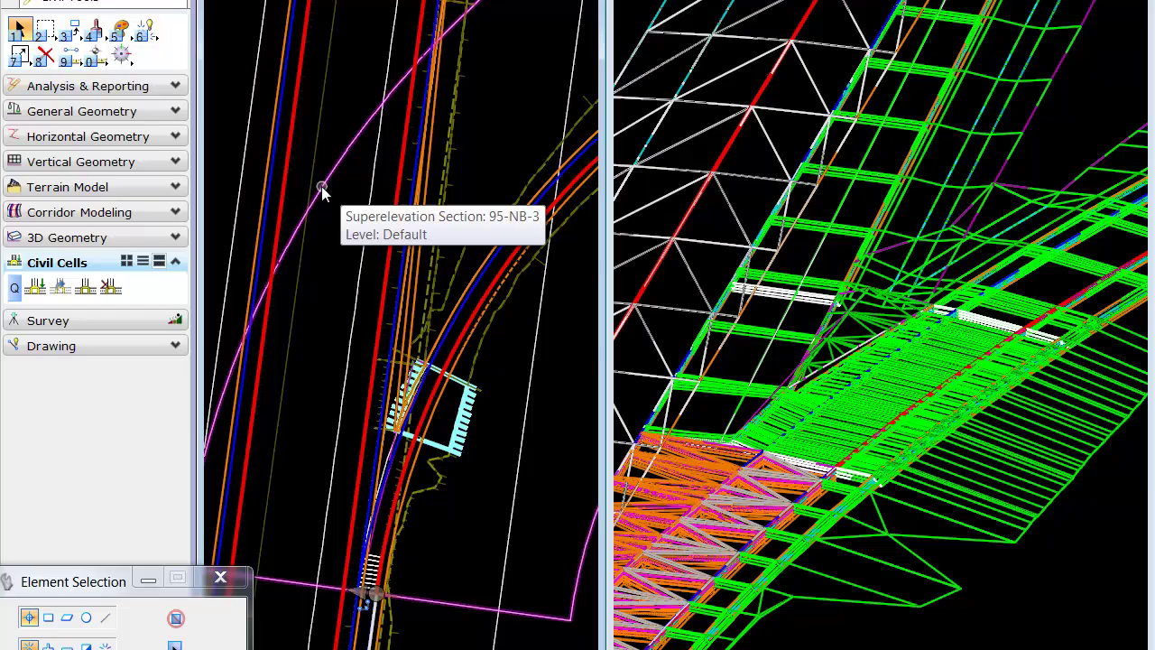
scroll(330, 225, down, 1)
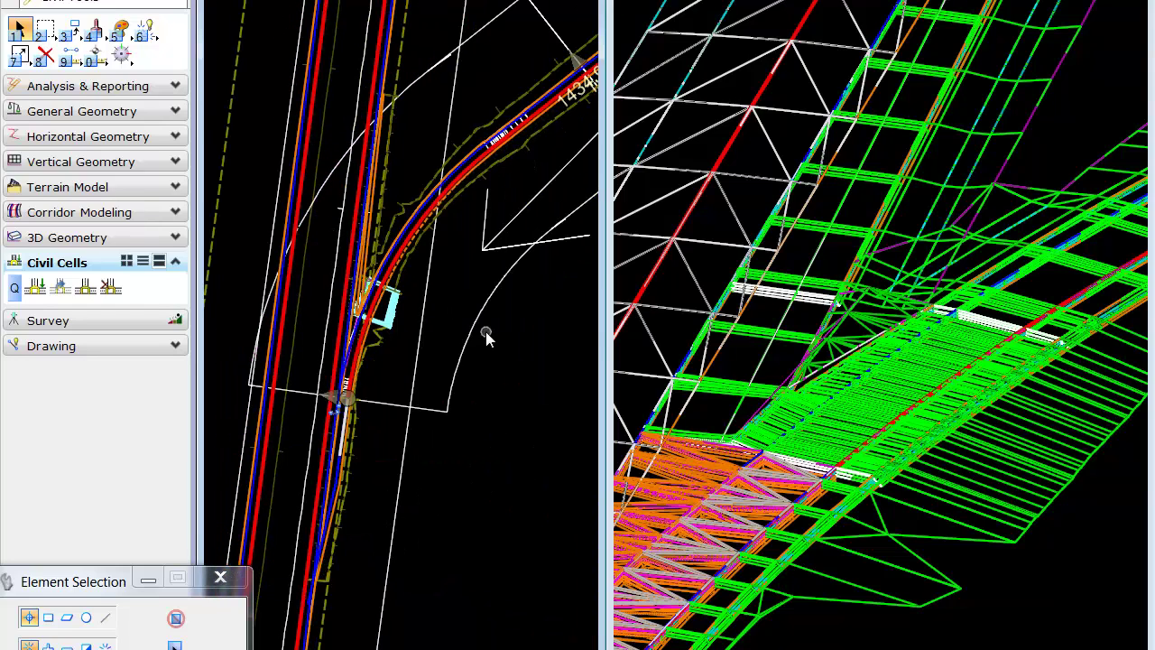
mouse_move(478, 327)
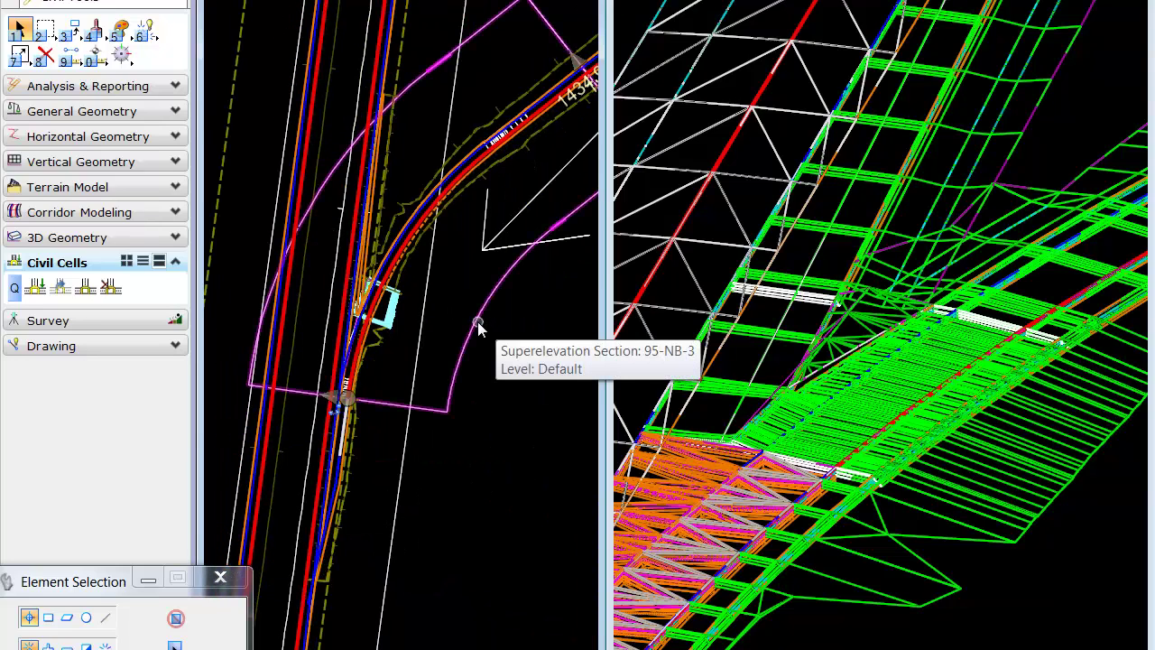
scroll(400, 325, up, 2)
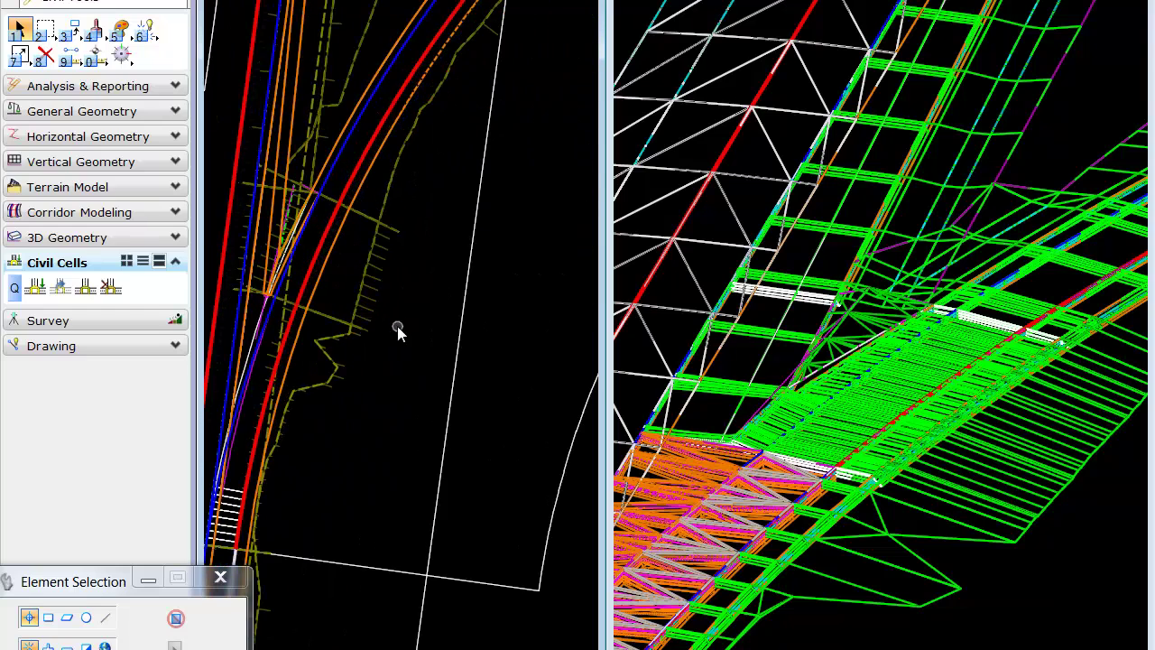
- Start a point control on the Exit Ramp corridor at the gore and set its control description to Sup-1
click(386, 253)
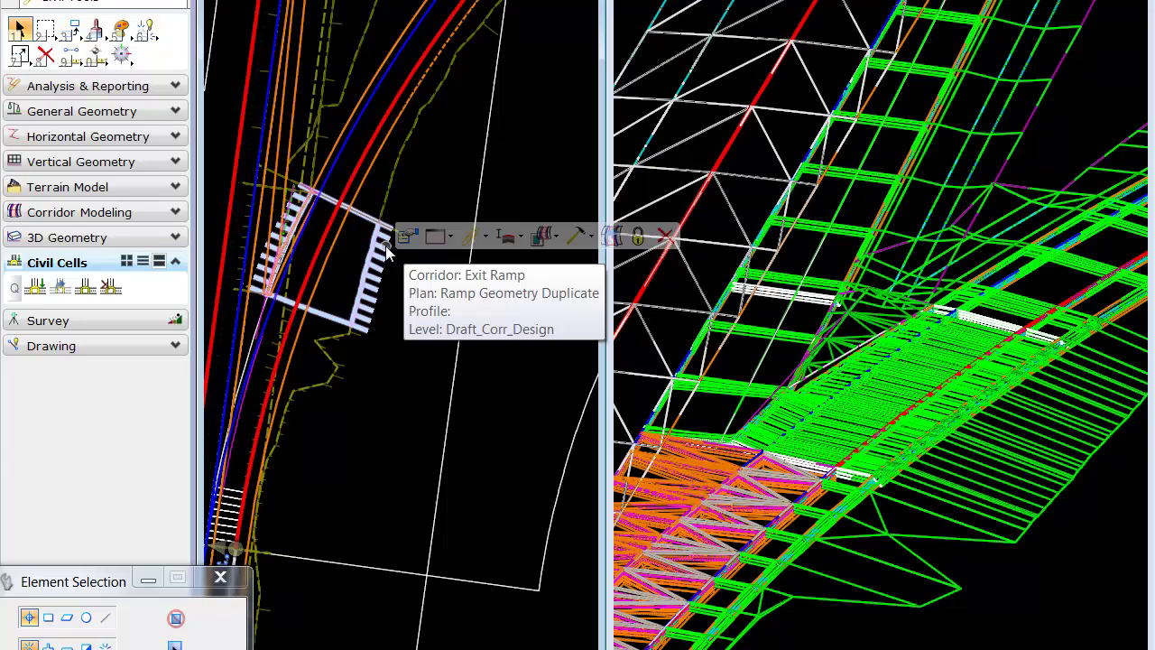
click(588, 236)
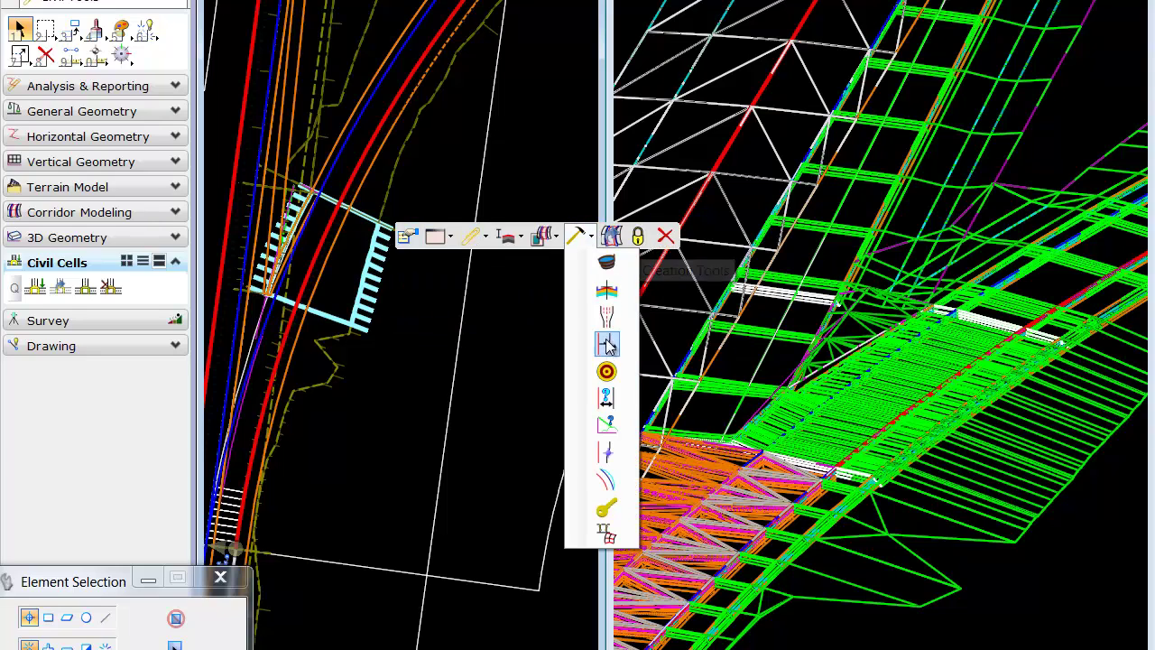
click(606, 454)
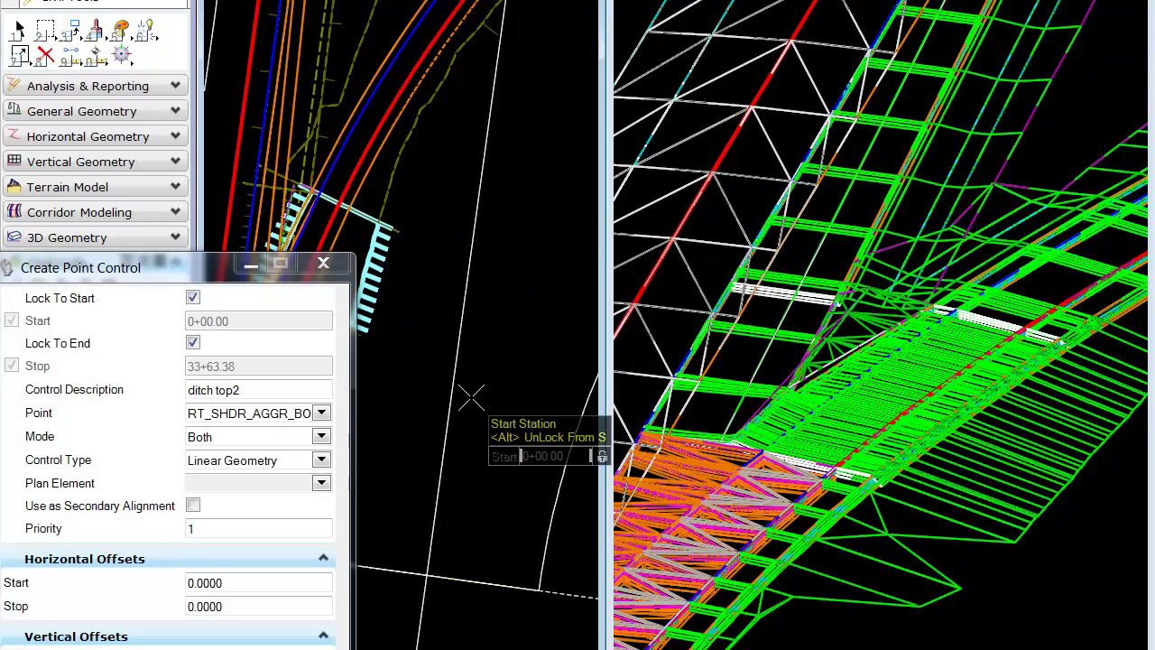
mouse_move(180, 281)
mouse_down()
mouse_move(383, 238)
mouse_move(354, 71)
mouse_move(364, 72)
mouse_up()
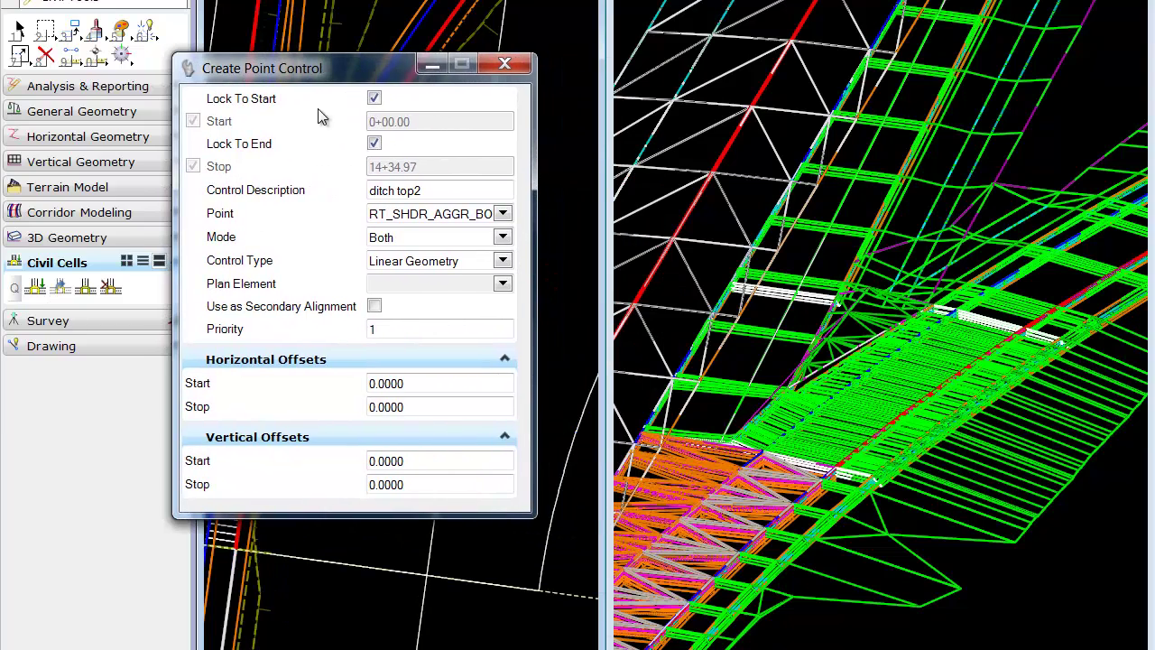
click(375, 144)
drag(369, 67, 710, 22)
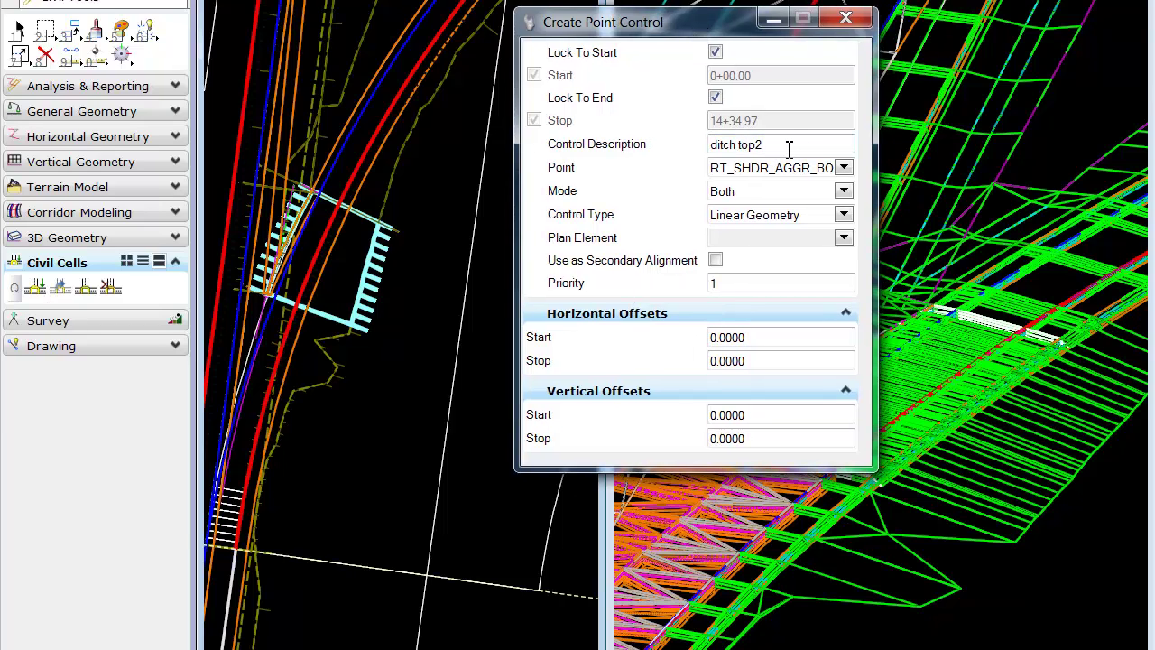
drag(789, 149, 693, 151)
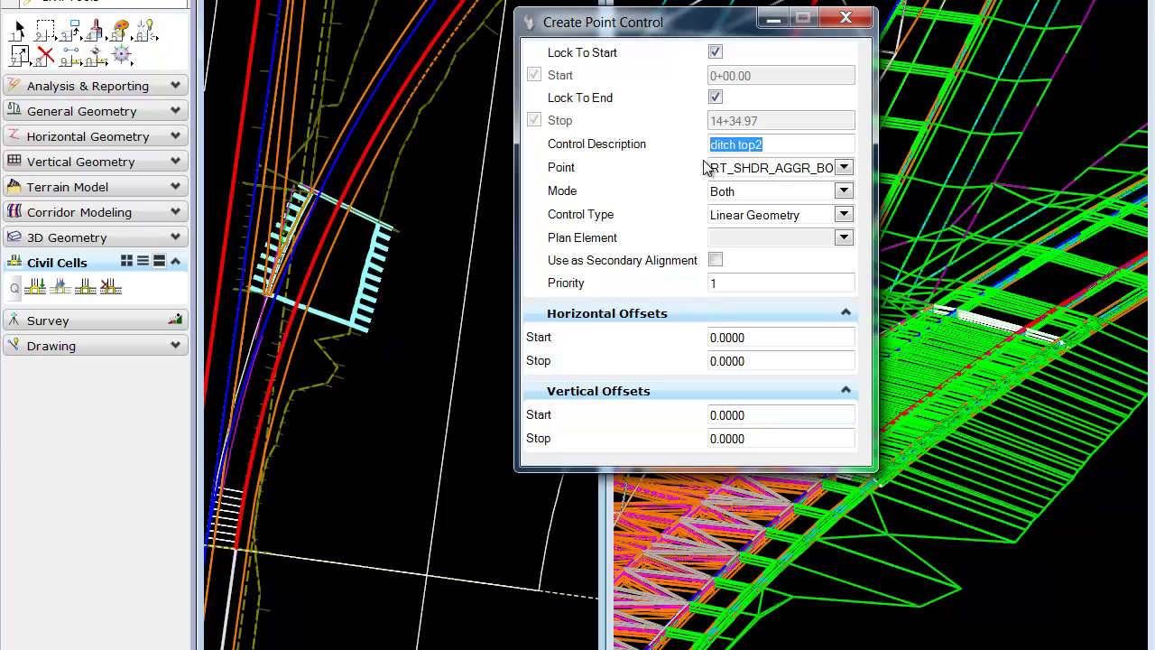
text(Su)
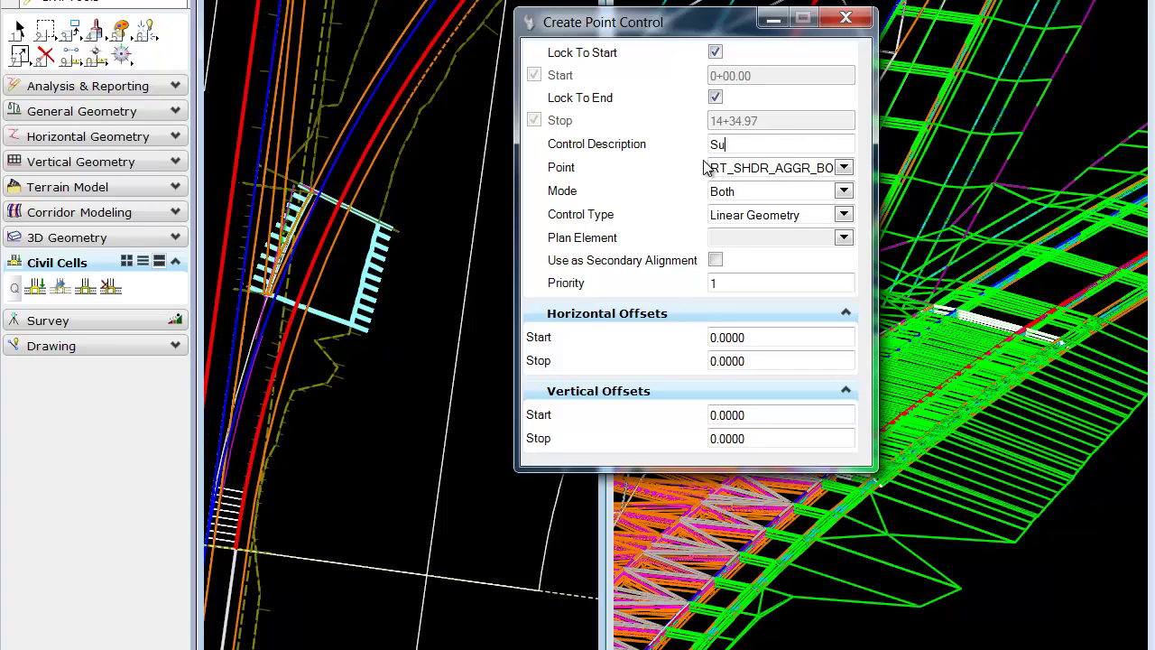
text(p-1)
key(Tab)
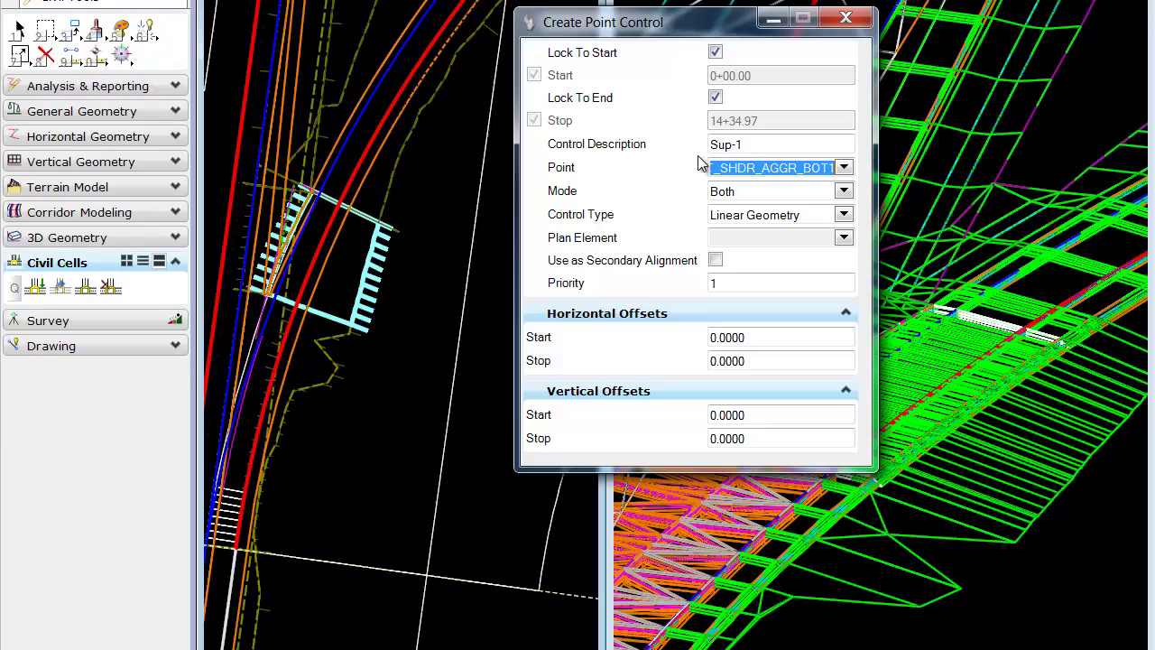
- Assign the point control to the LT_EOP point and set its mode to Vertical
click(844, 168)
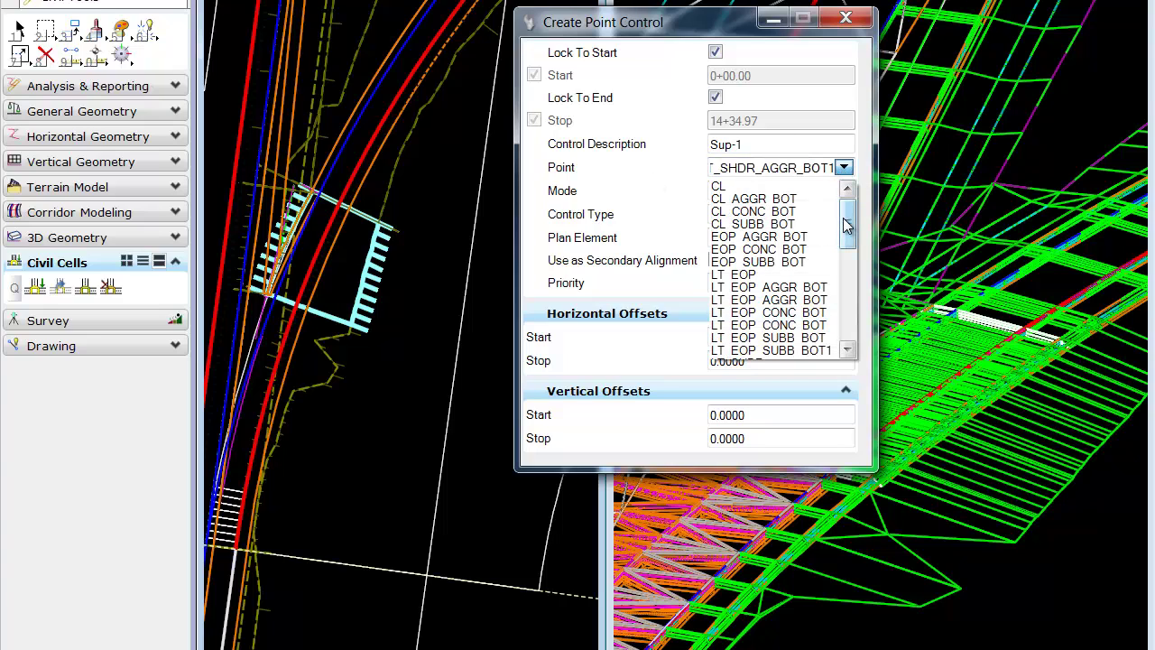
click(744, 275)
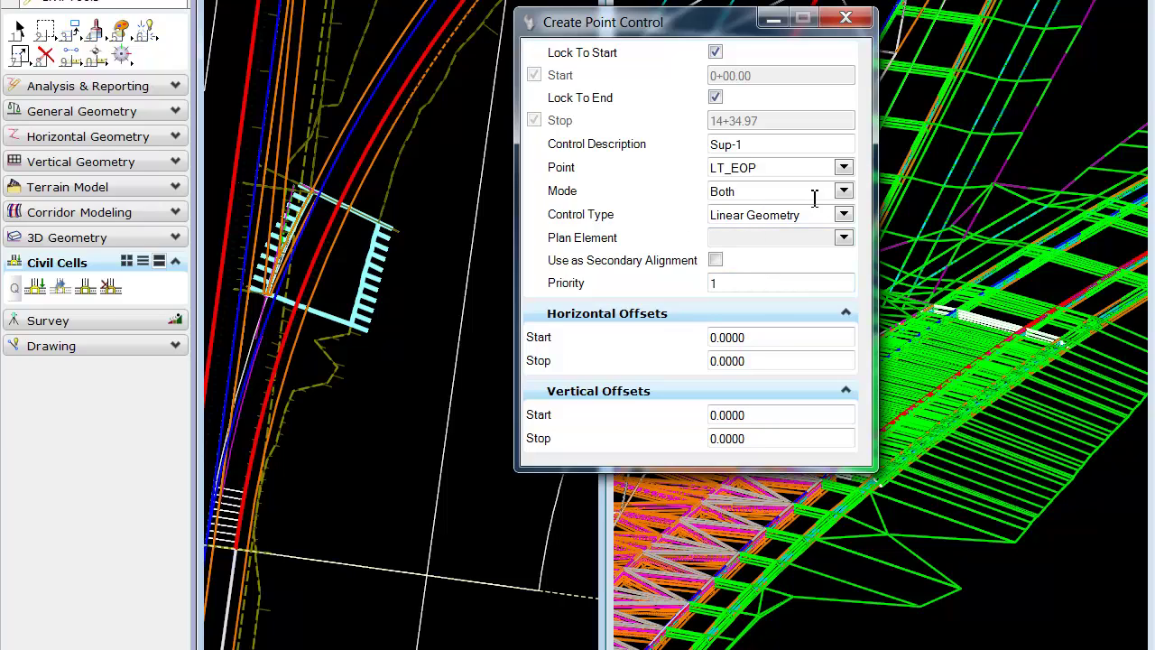
click(843, 191)
click(738, 223)
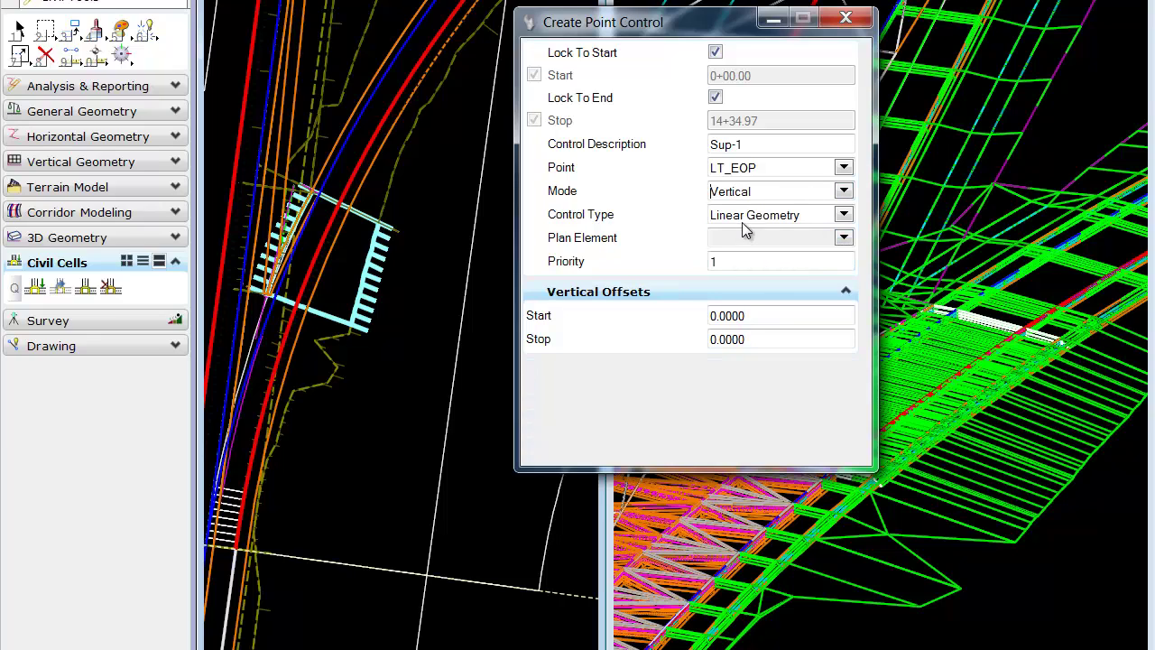
- Set the control type to Superelevation and choose 95-NB-3: Right as the superelevation
click(843, 216)
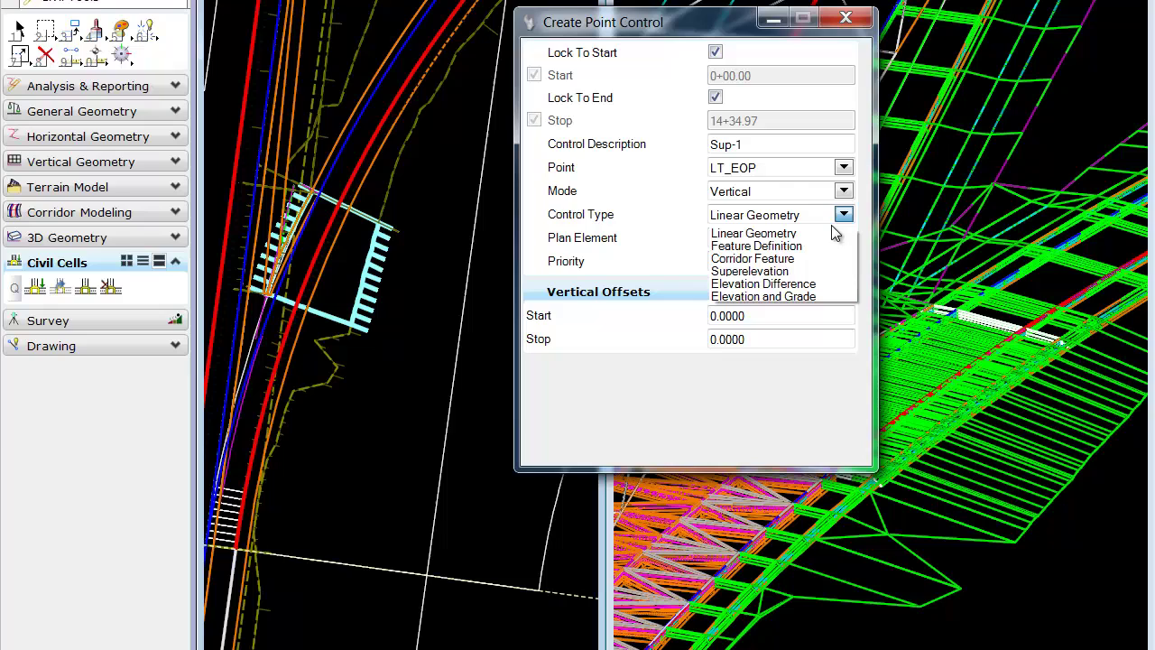
click(775, 271)
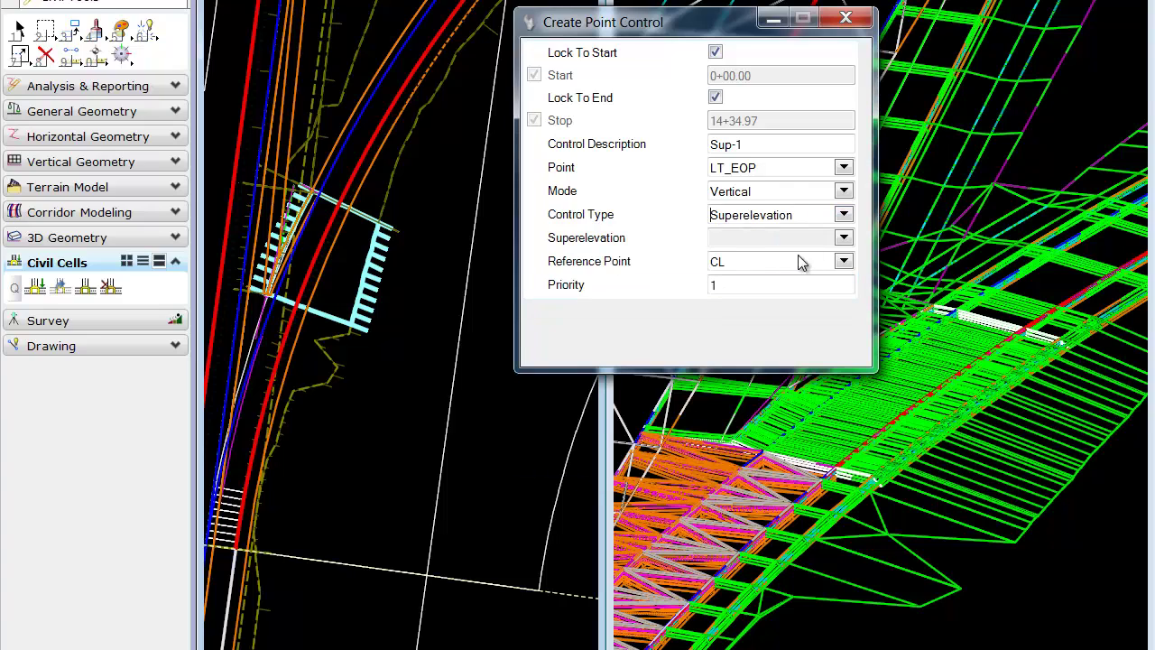
click(843, 237)
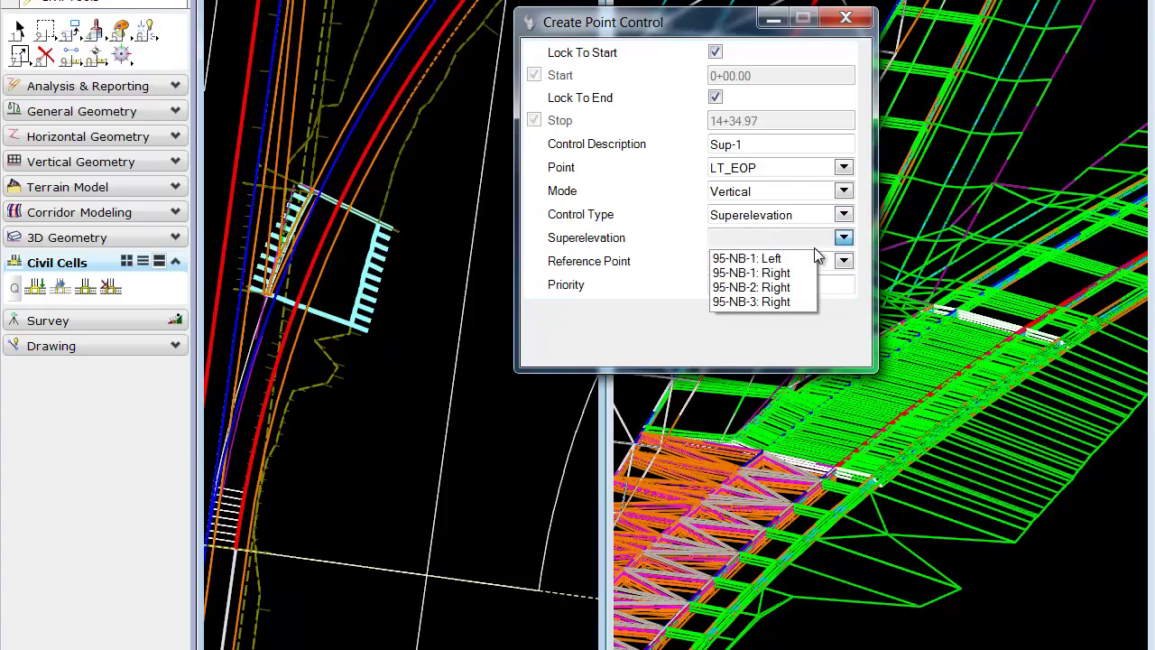
click(769, 303)
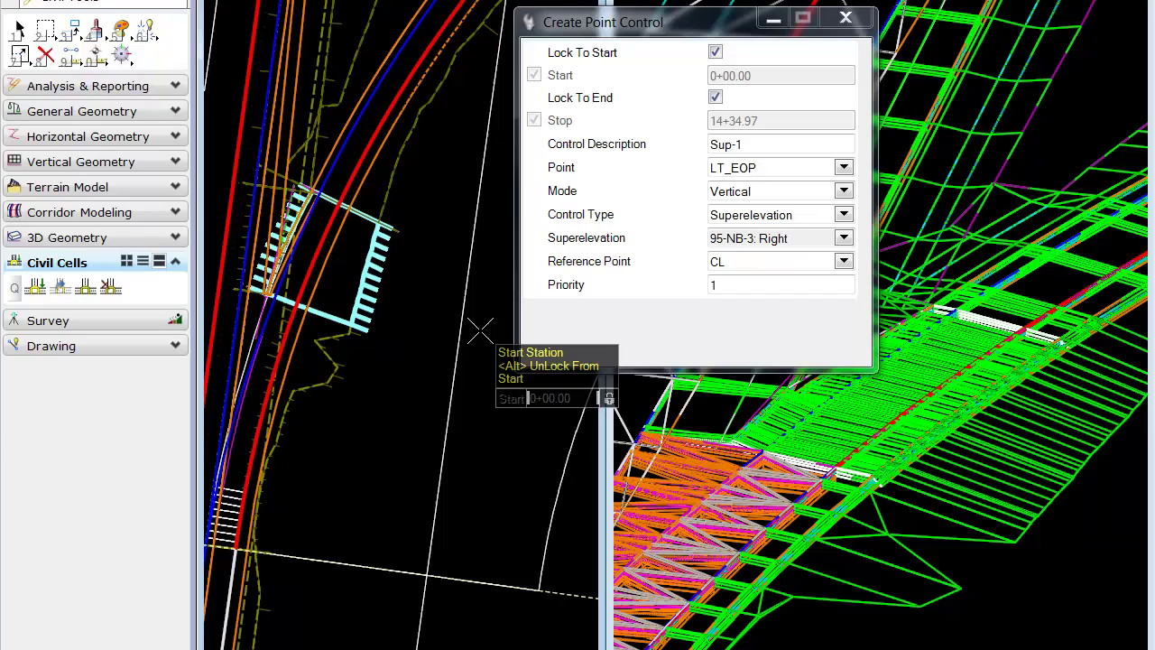
- Create the Sup-1 point control over the full corridor length, accepting CL as reference point and priority 1
click(429, 329)
click(416, 331)
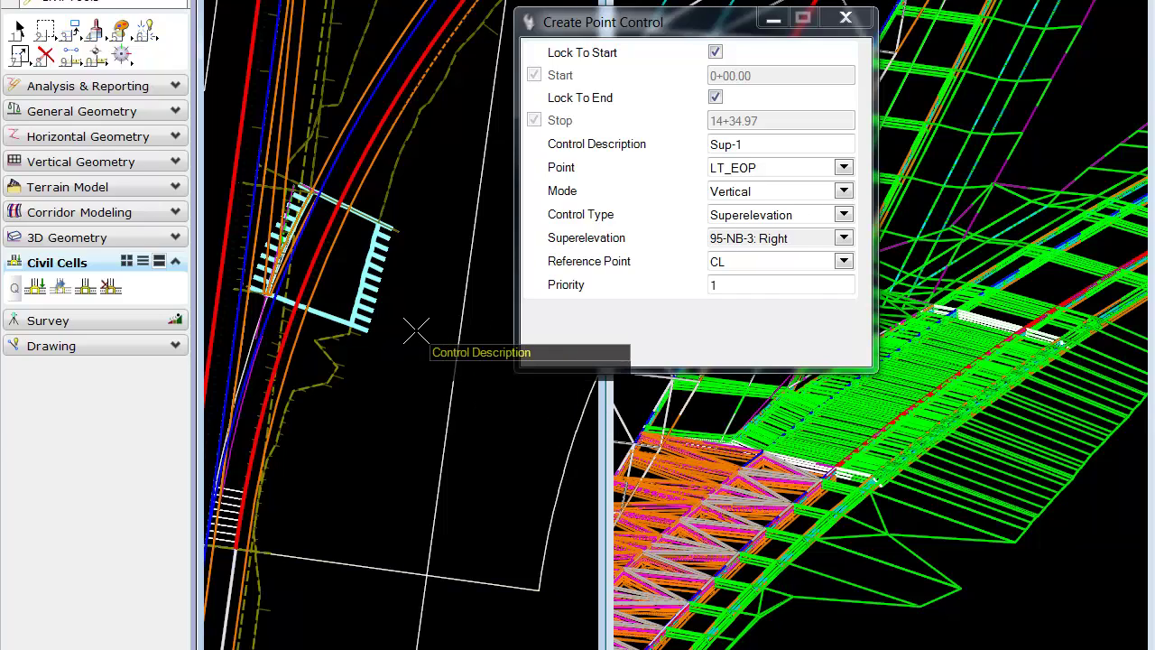
click(417, 332)
click(416, 331)
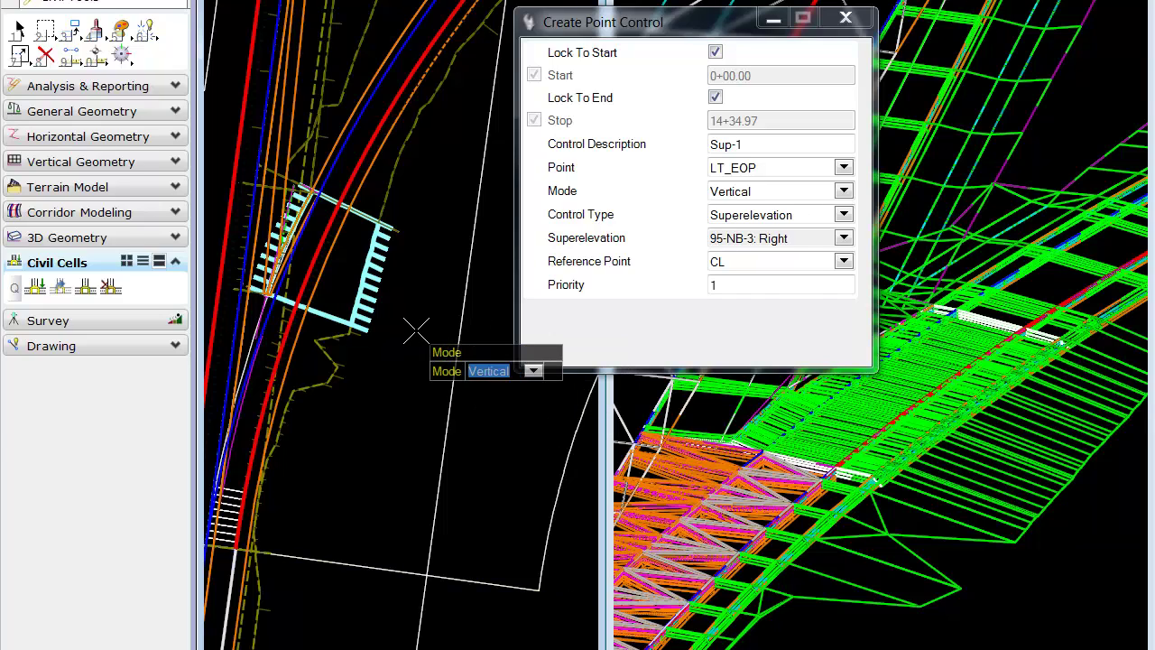
click(416, 331)
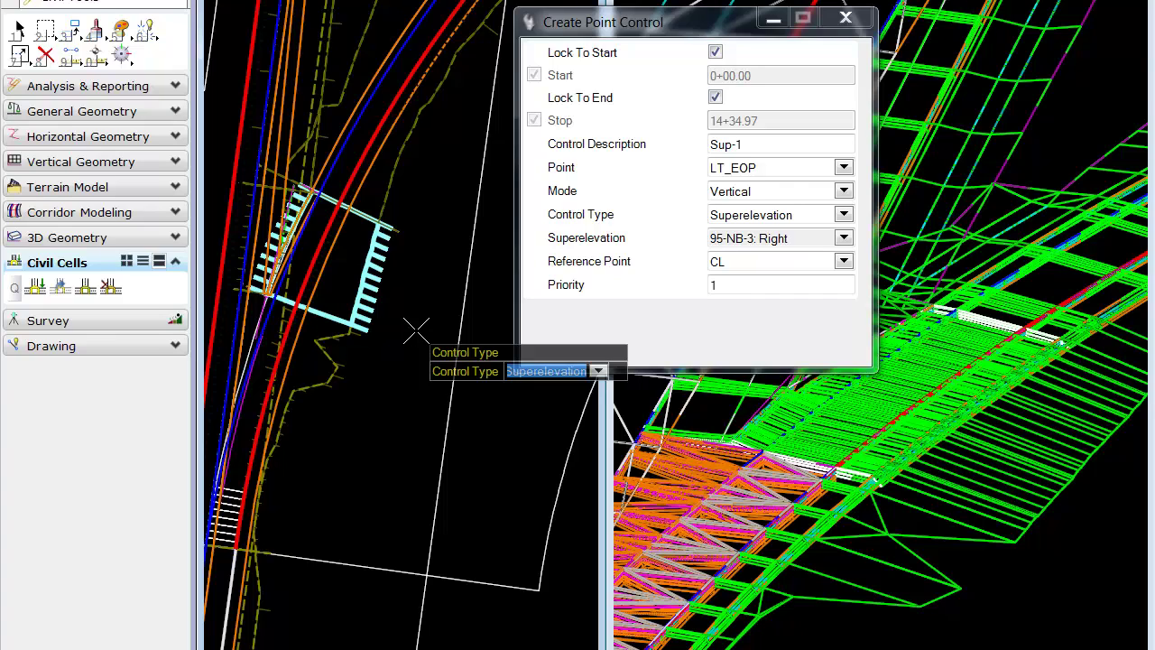
click(417, 331)
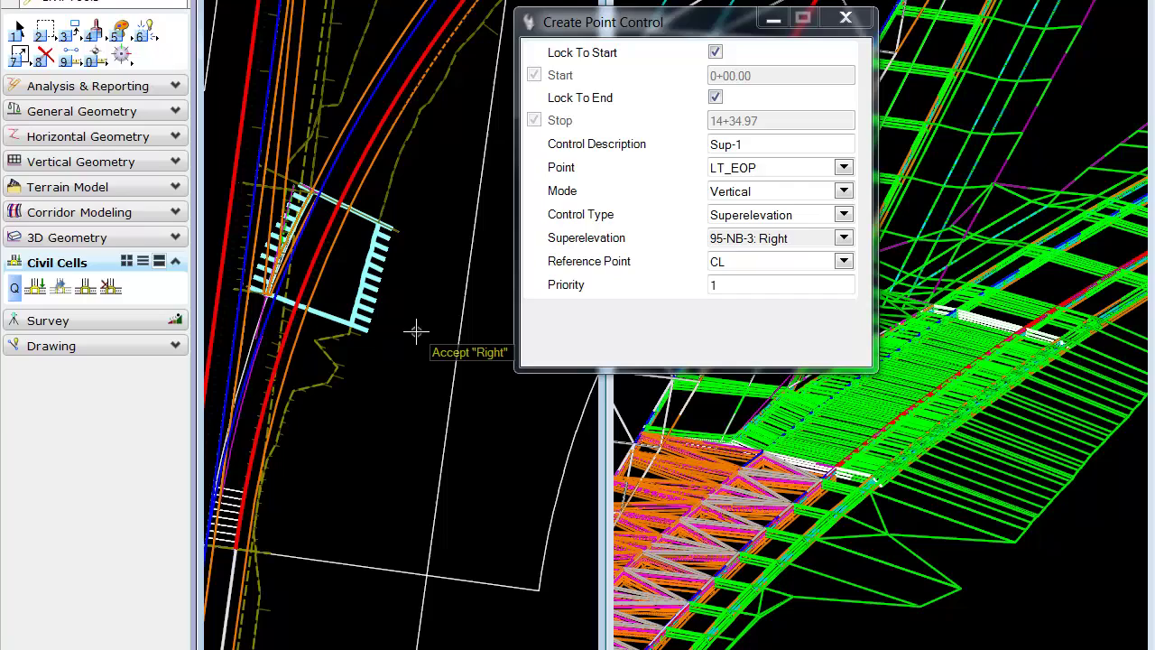
click(416, 331)
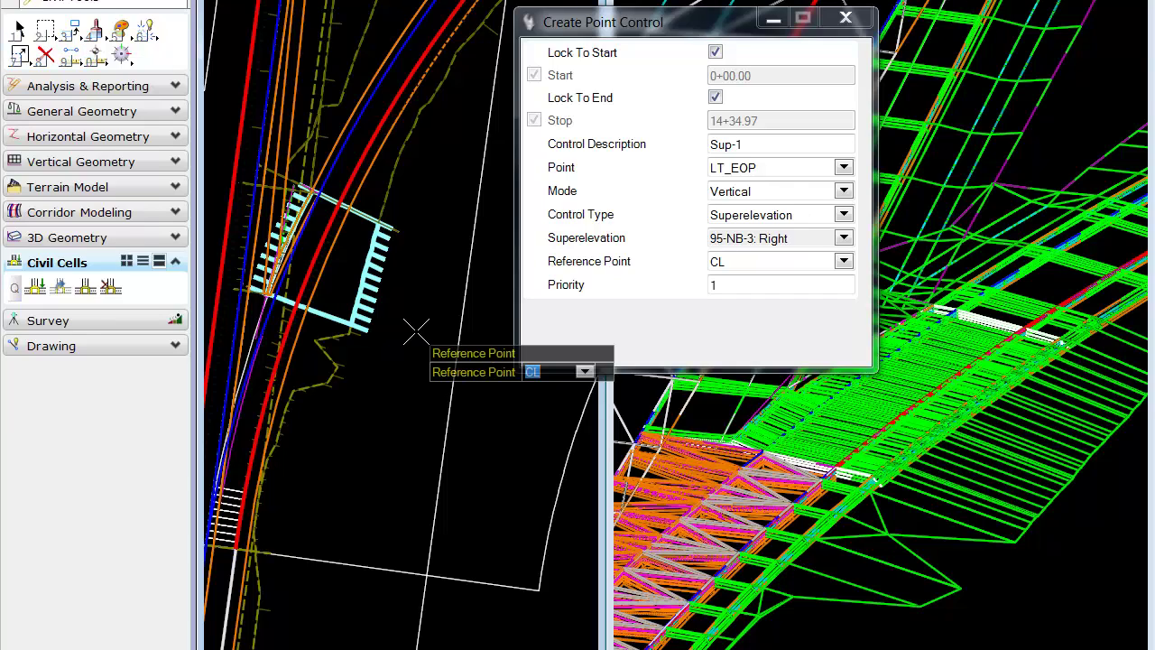
click(416, 331)
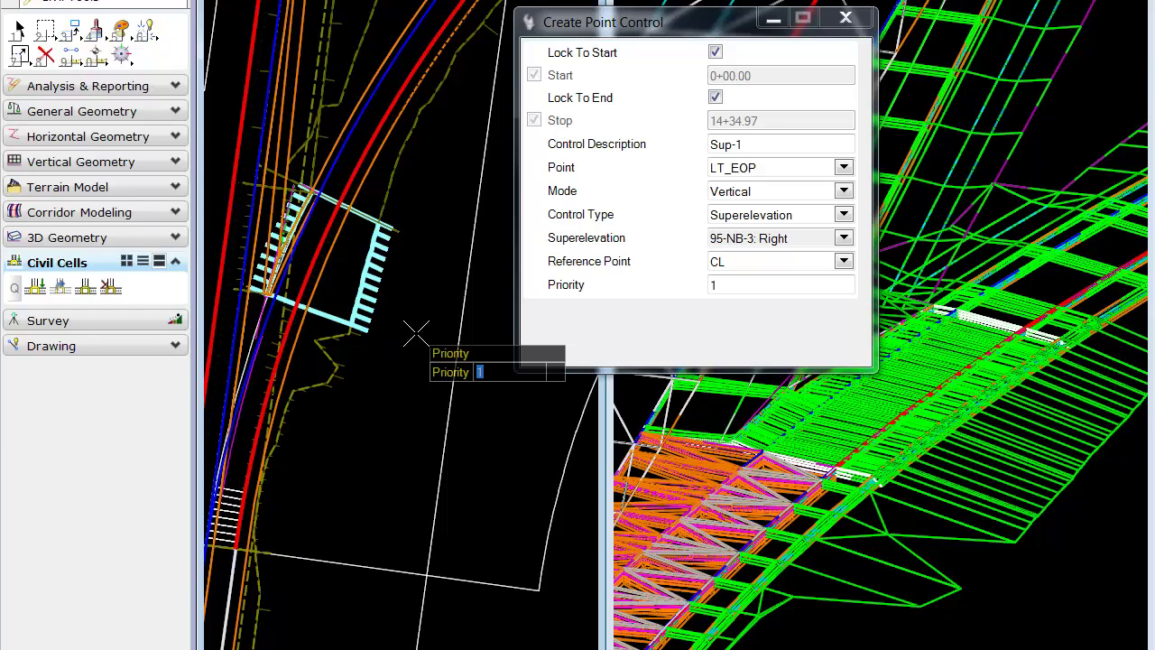
click(416, 332)
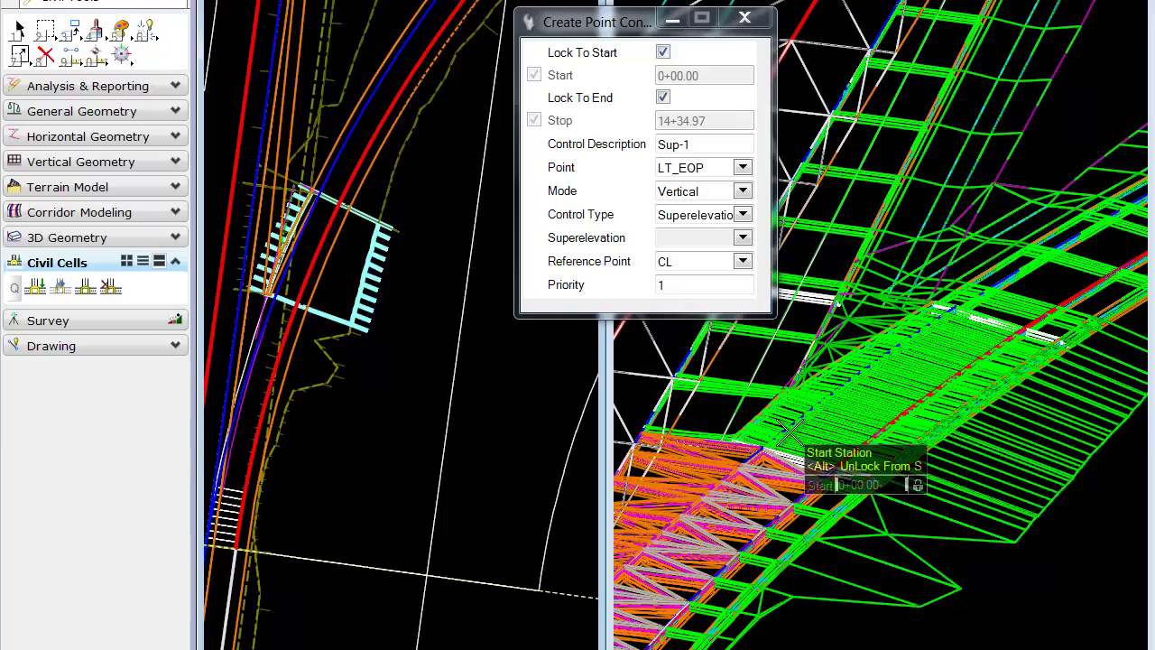
scroll(950, 311, up, 2)
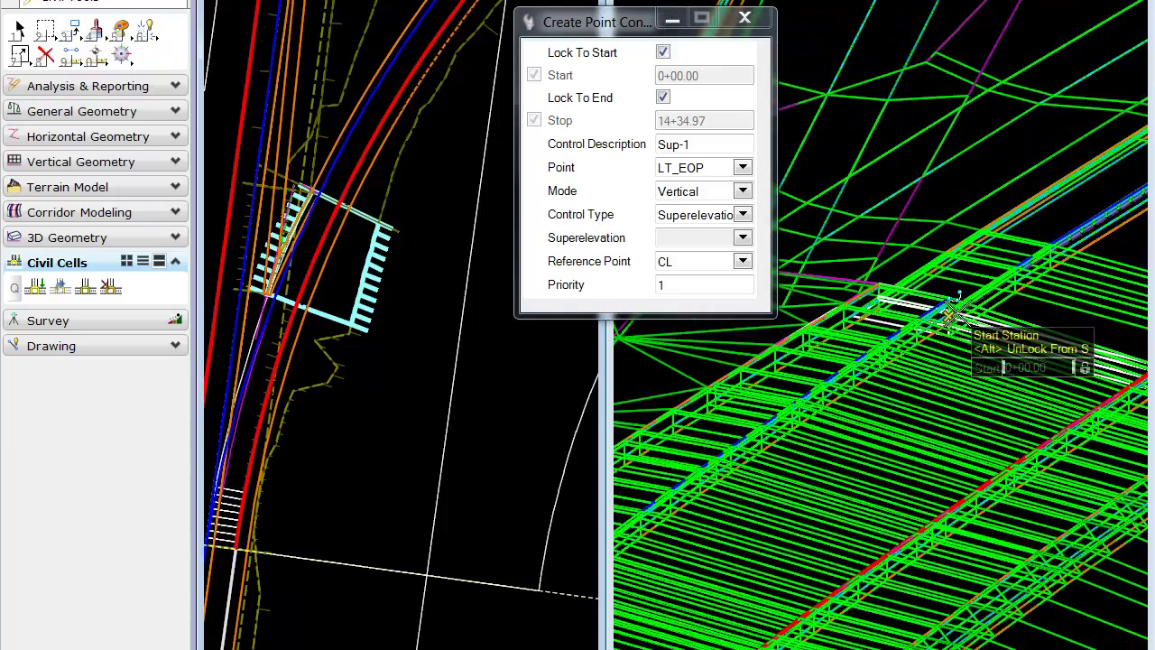
- Start a point control on the ramp corridor just beyond the gore and set its control description to Sup-2
scroll(952, 312, up, 2)
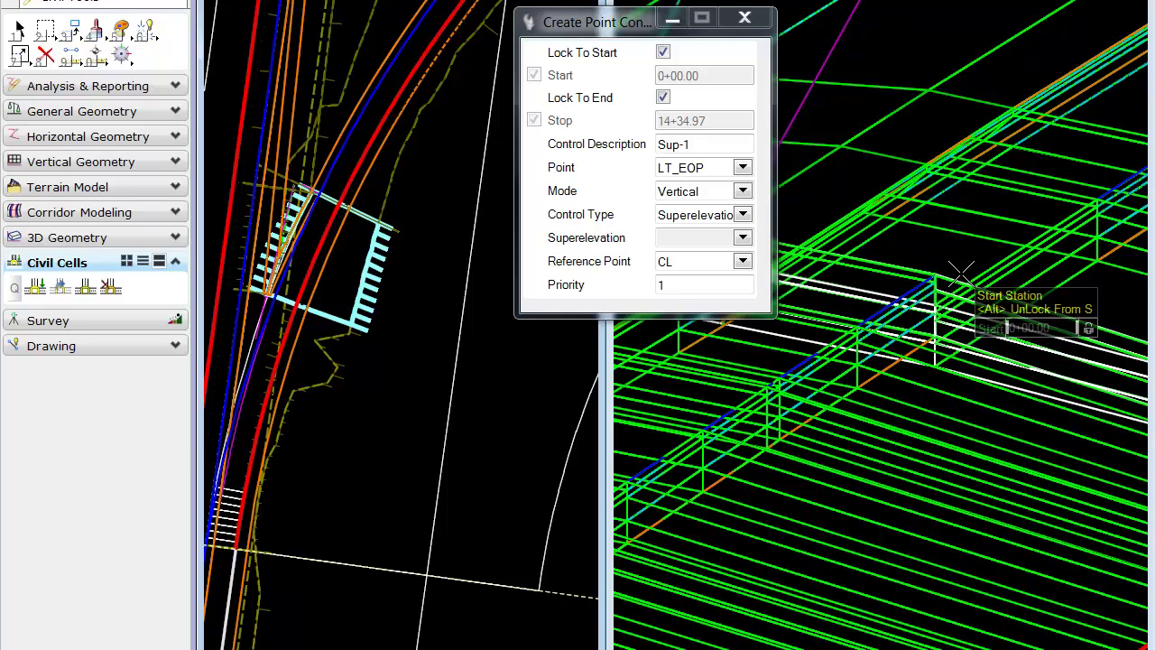
middle_drag(483, 258, 316, 429)
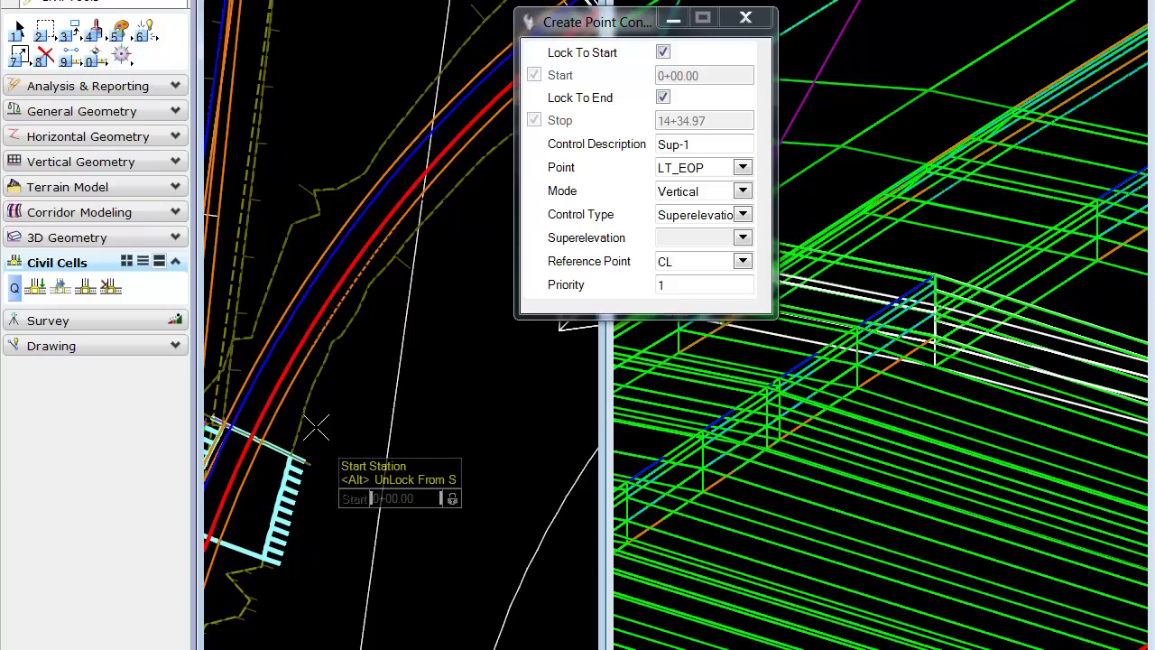
click(19, 30)
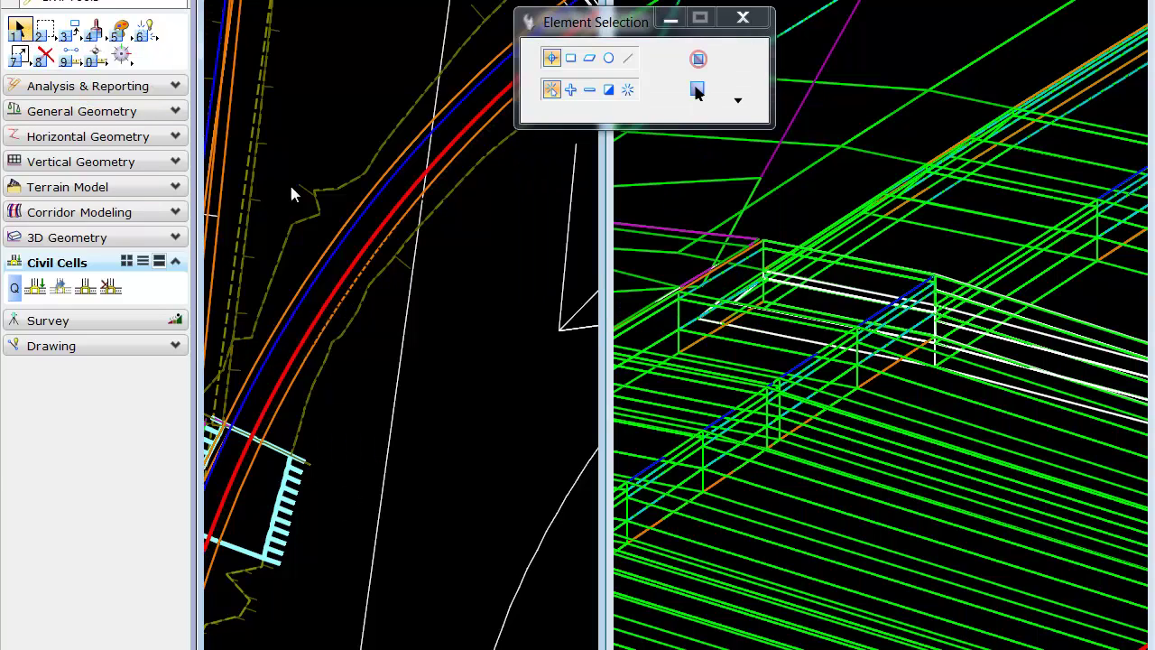
click(407, 266)
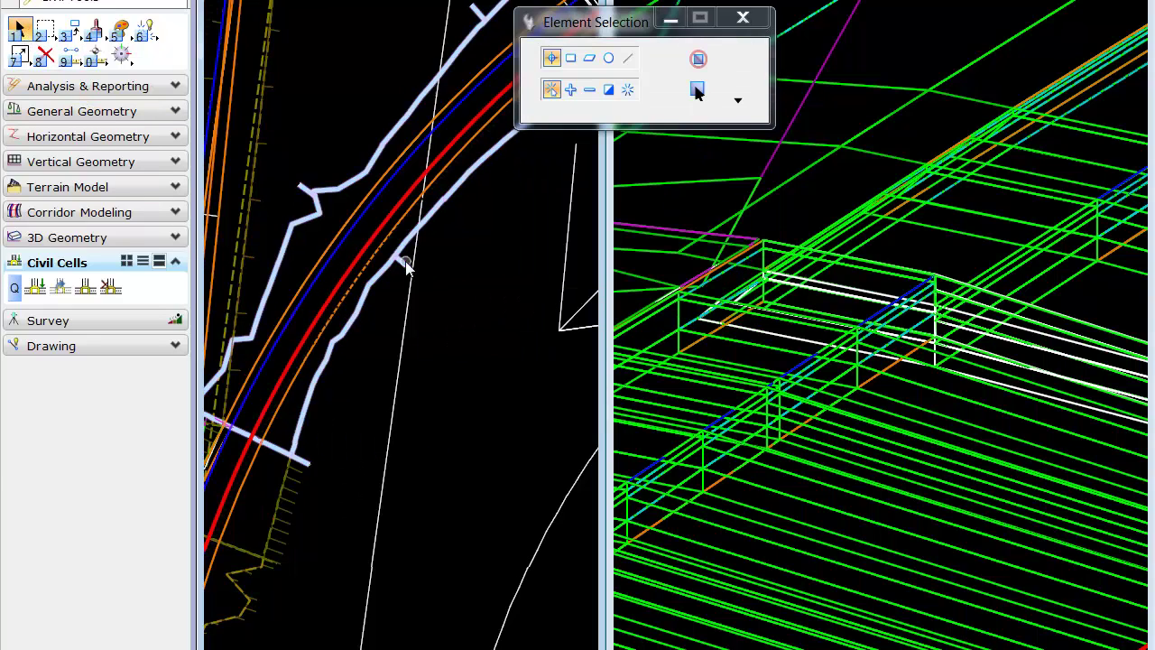
click(407, 266)
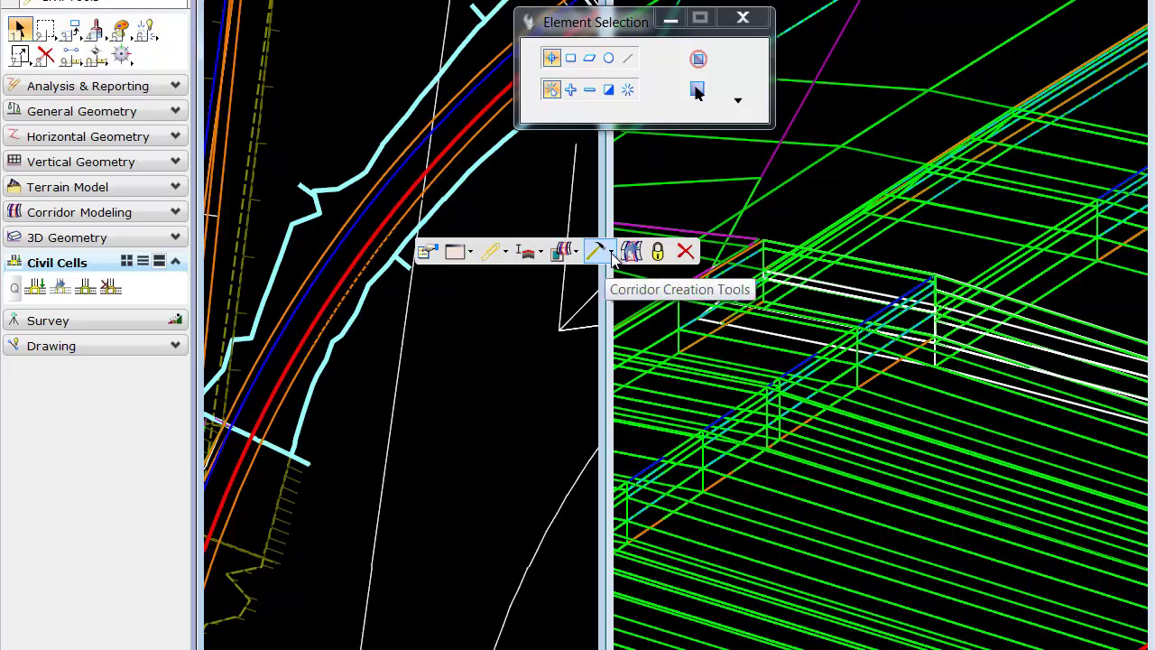
click(612, 256)
click(625, 467)
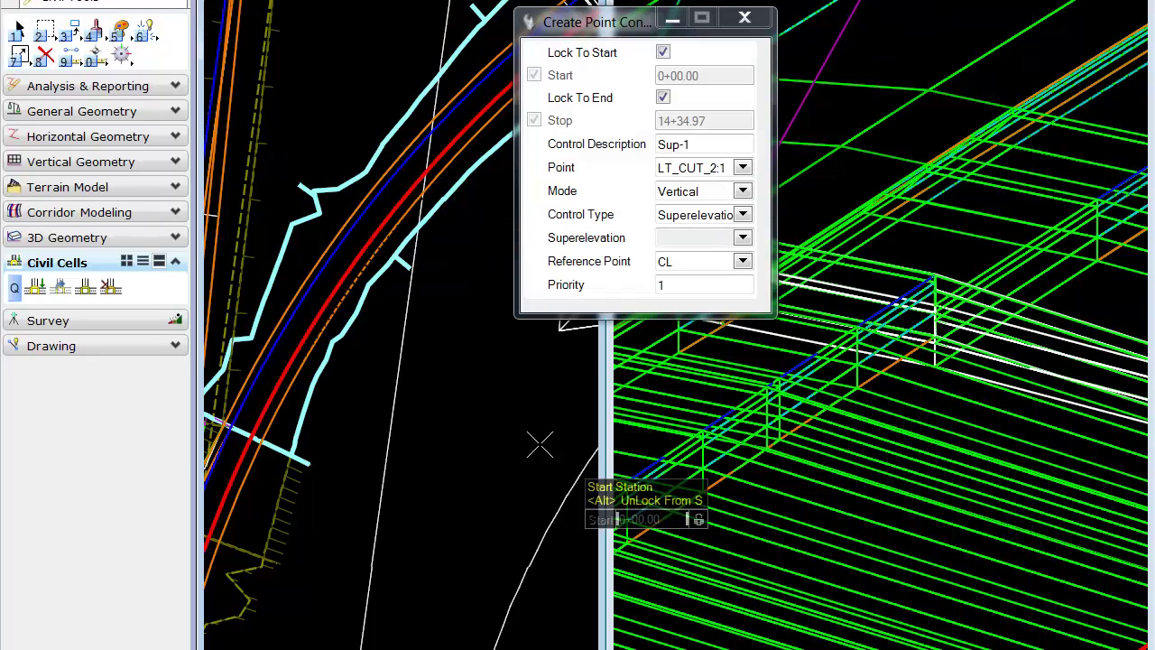
drag(615, 20, 702, 14)
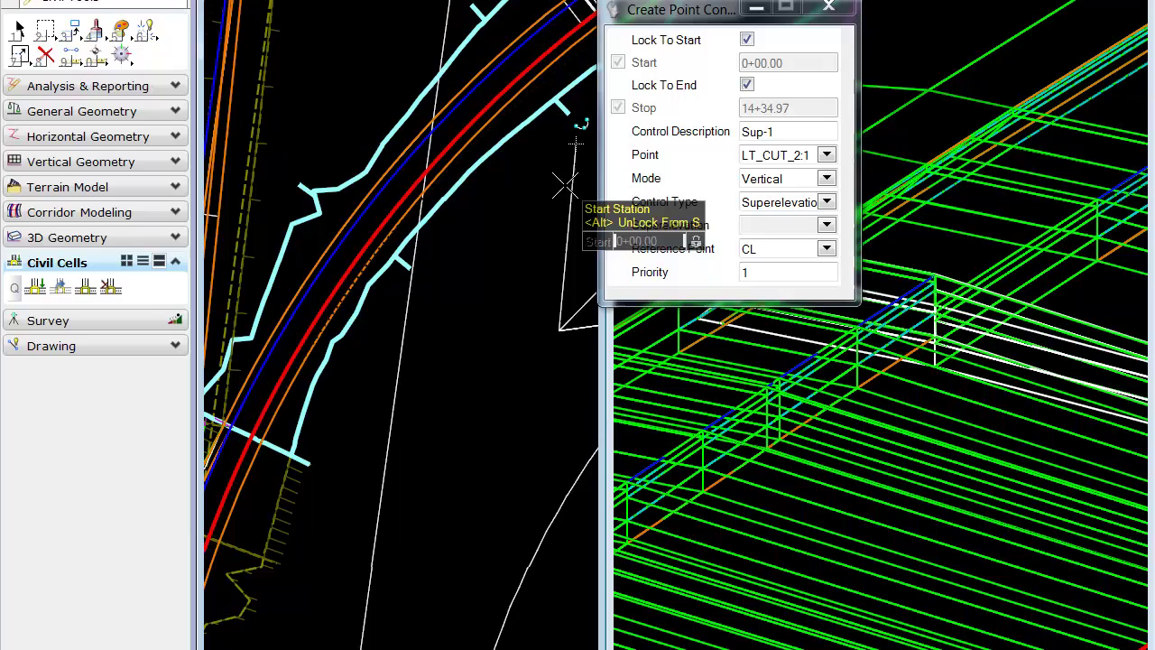
drag(782, 131, 769, 133)
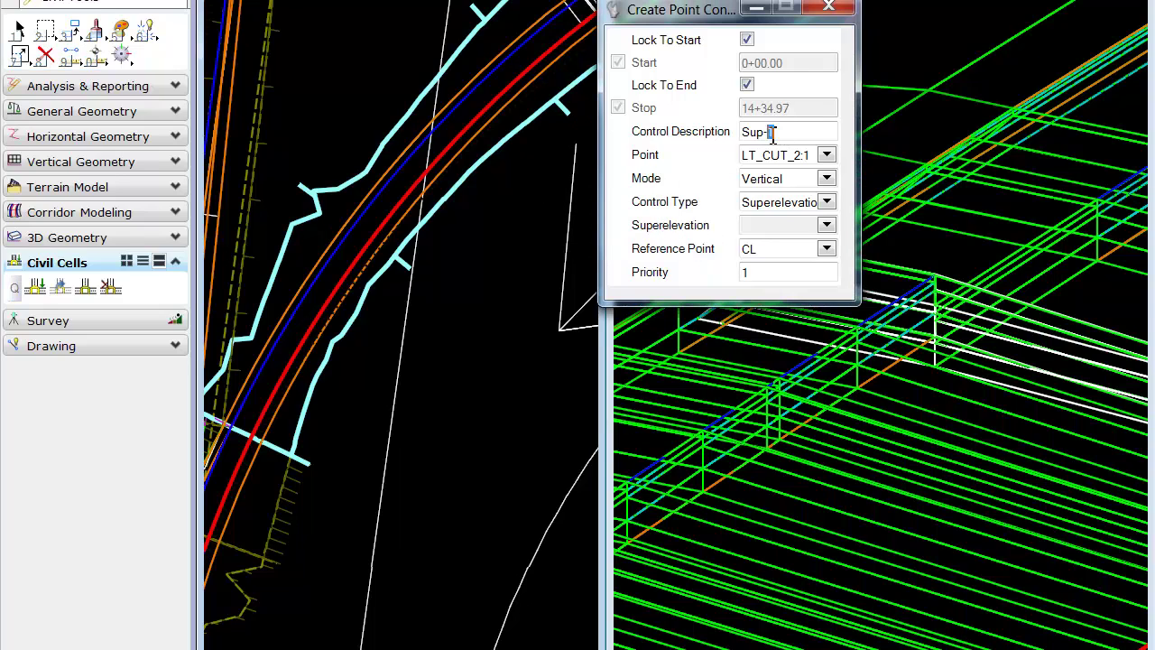
key(Tab)
- Accept the full corridor length for Sup-2 and assign the control to the LT_EOP point
click(500, 278)
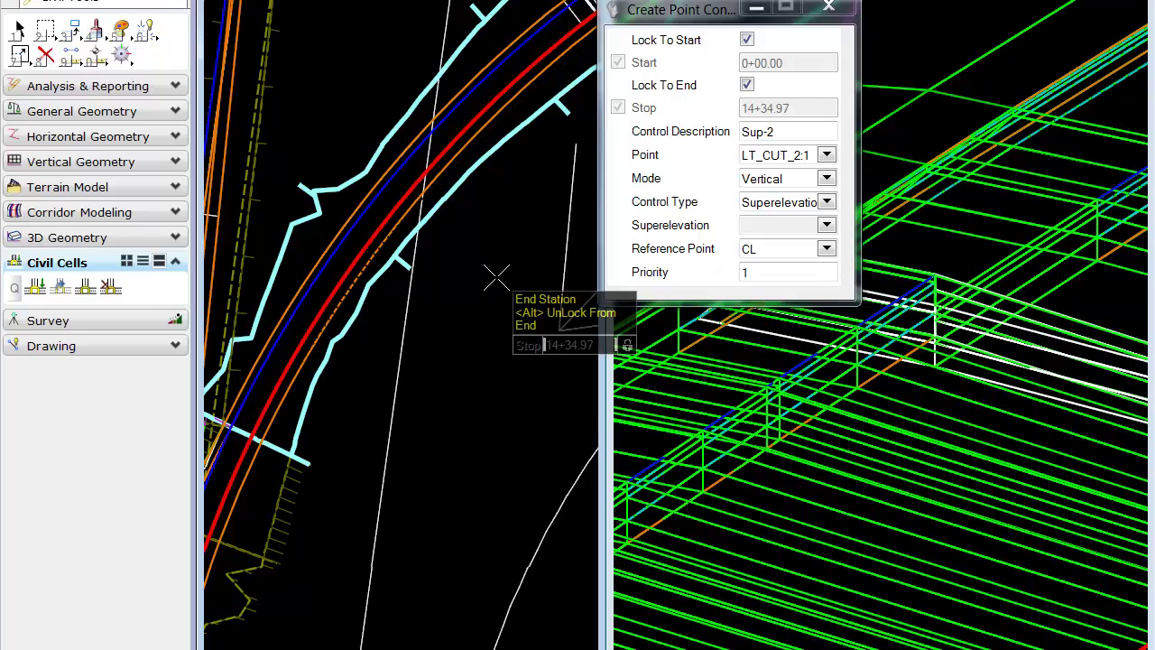
click(497, 277)
click(498, 277)
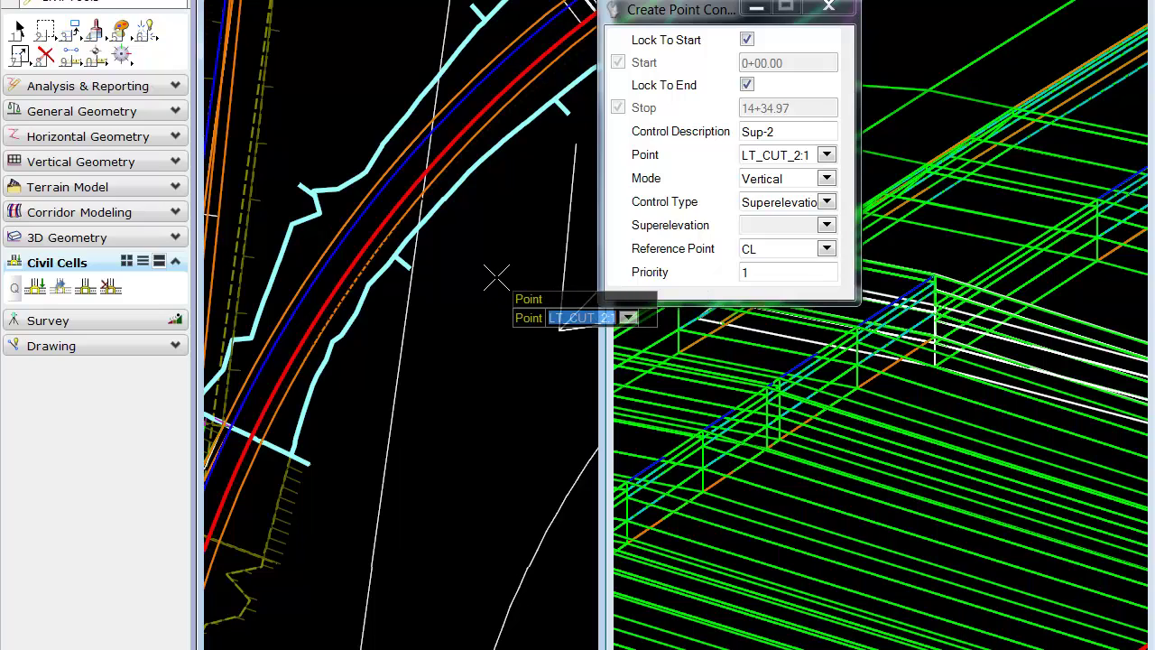
click(827, 157)
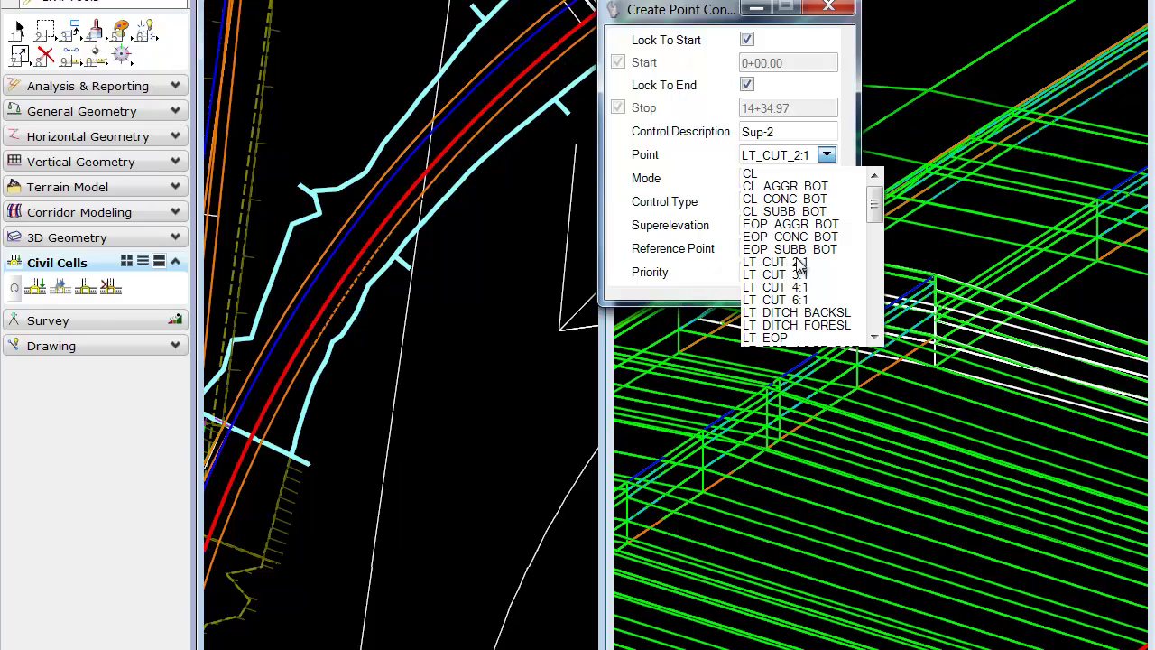
drag(875, 218, 876, 226)
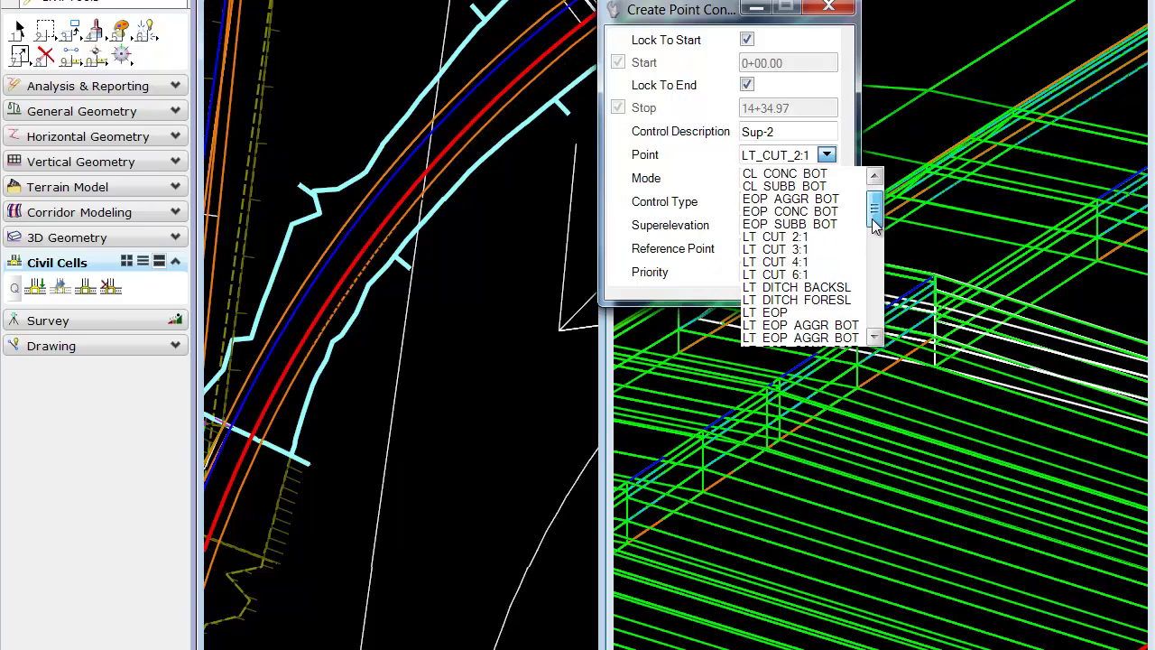
click(765, 312)
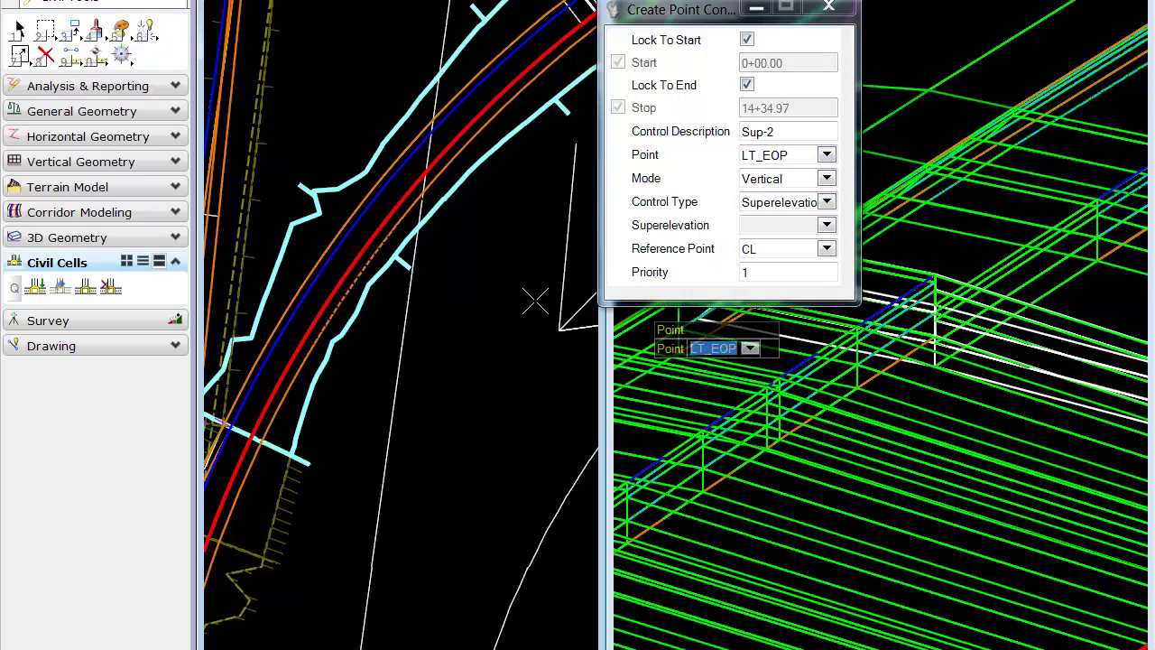
click(497, 303)
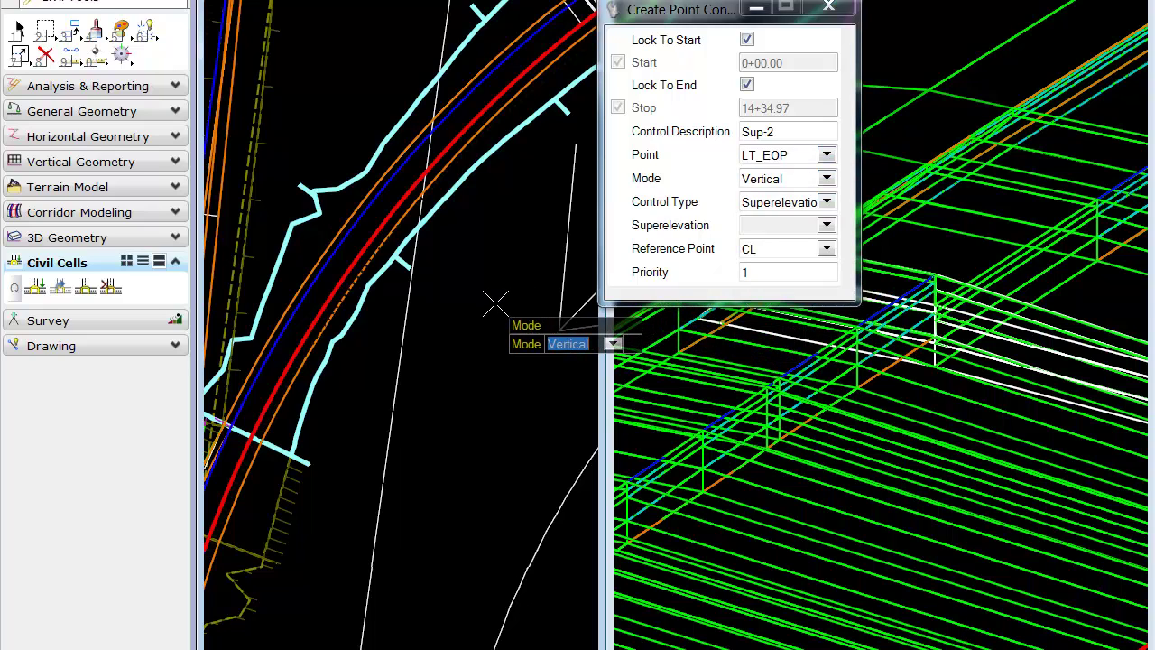
- Create the Sup-2 control in Vertical mode with control type Superelevation, superelevation 95-NB-3: Right, reference point CL and priority 1
click(496, 304)
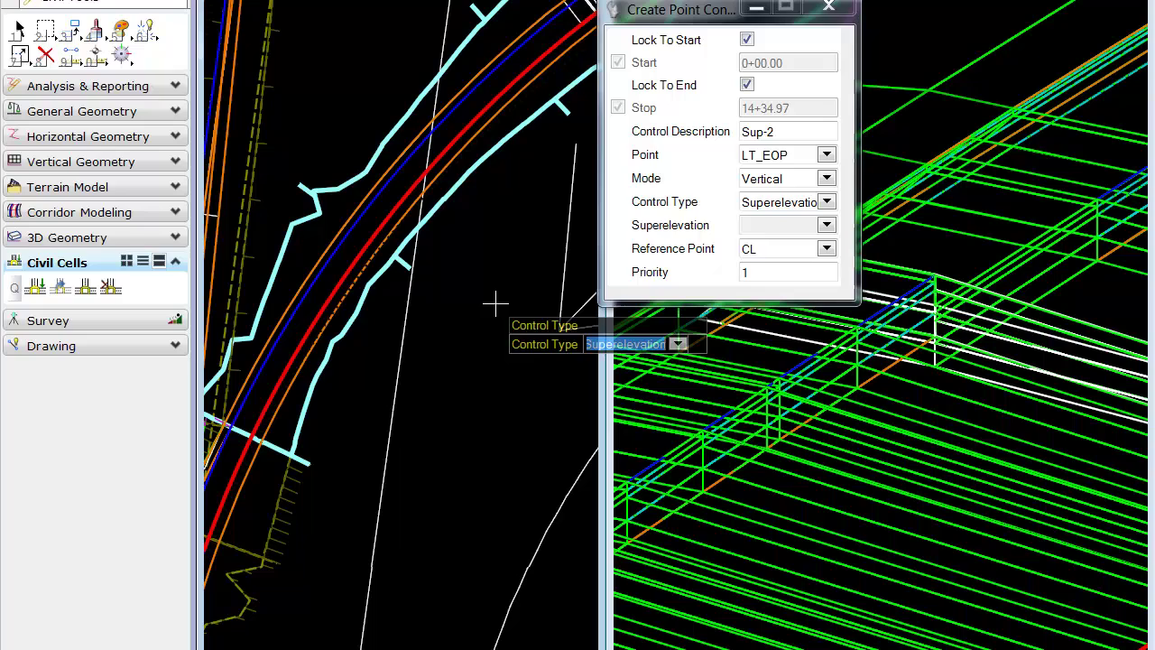
click(495, 304)
click(827, 225)
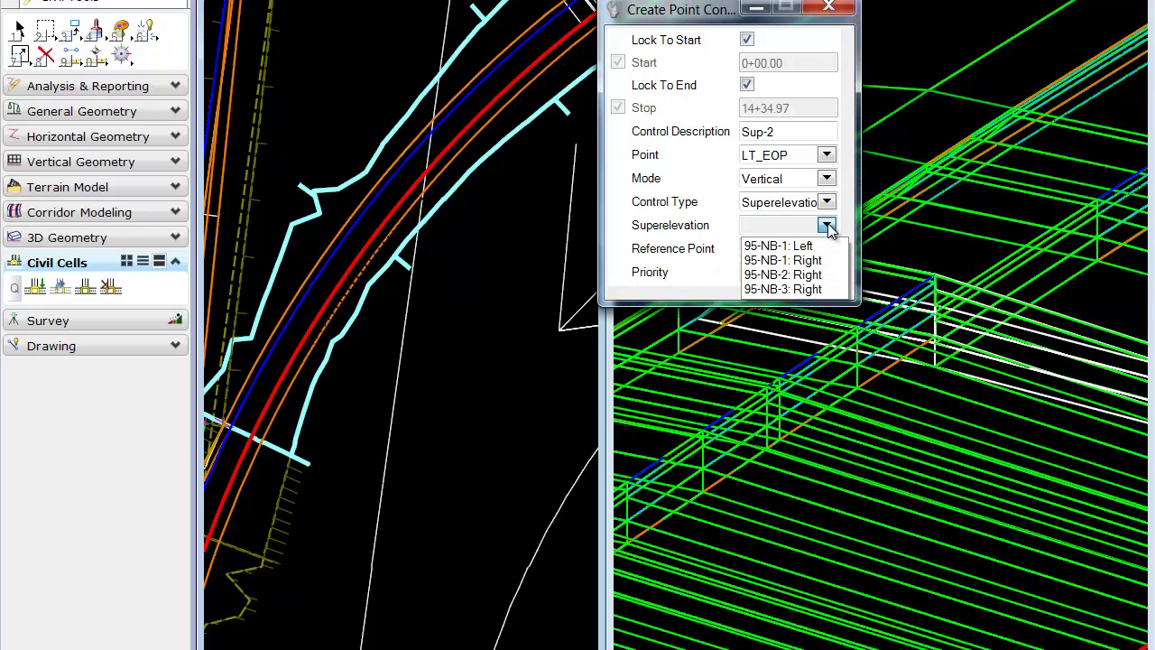
click(812, 290)
click(469, 317)
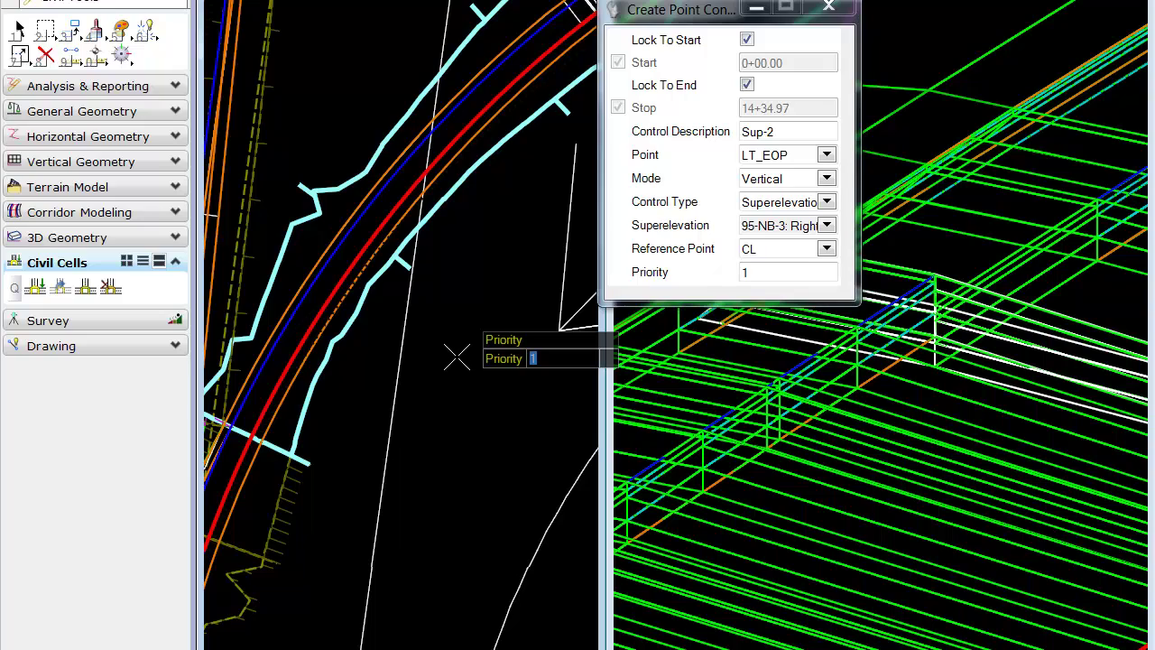
click(457, 357)
- Start another point control on the same ramp corridor, choosing superelevation 95-NB-2: Right and control description Sup-3
scroll(456, 361, down, 3)
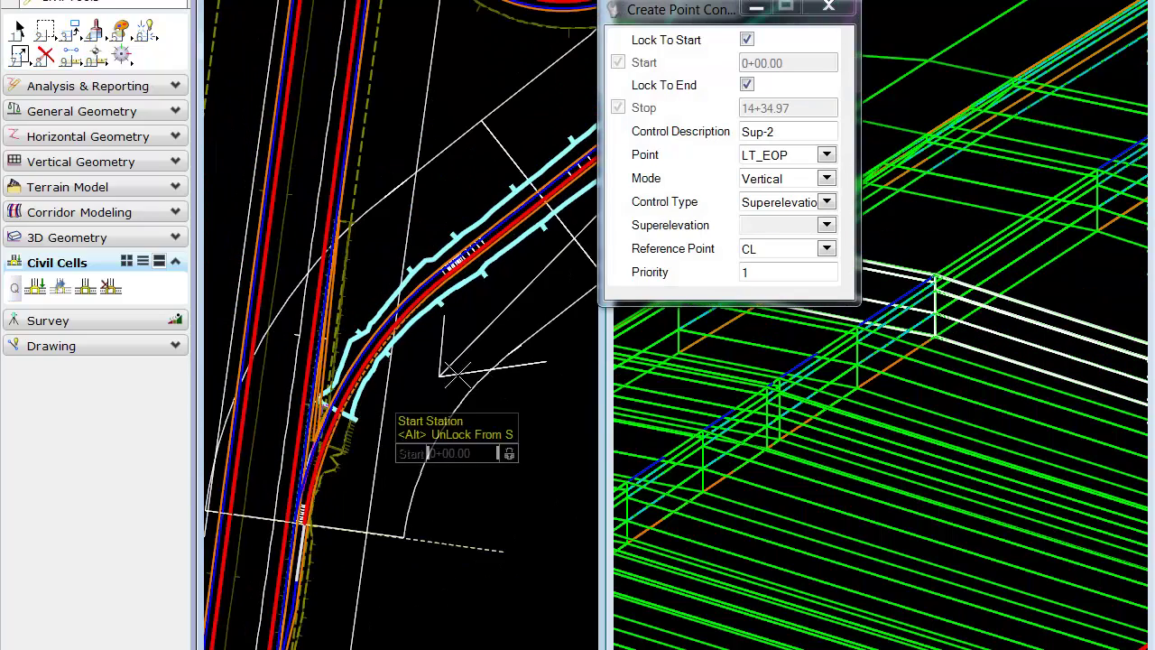
scroll(457, 372, up, 2)
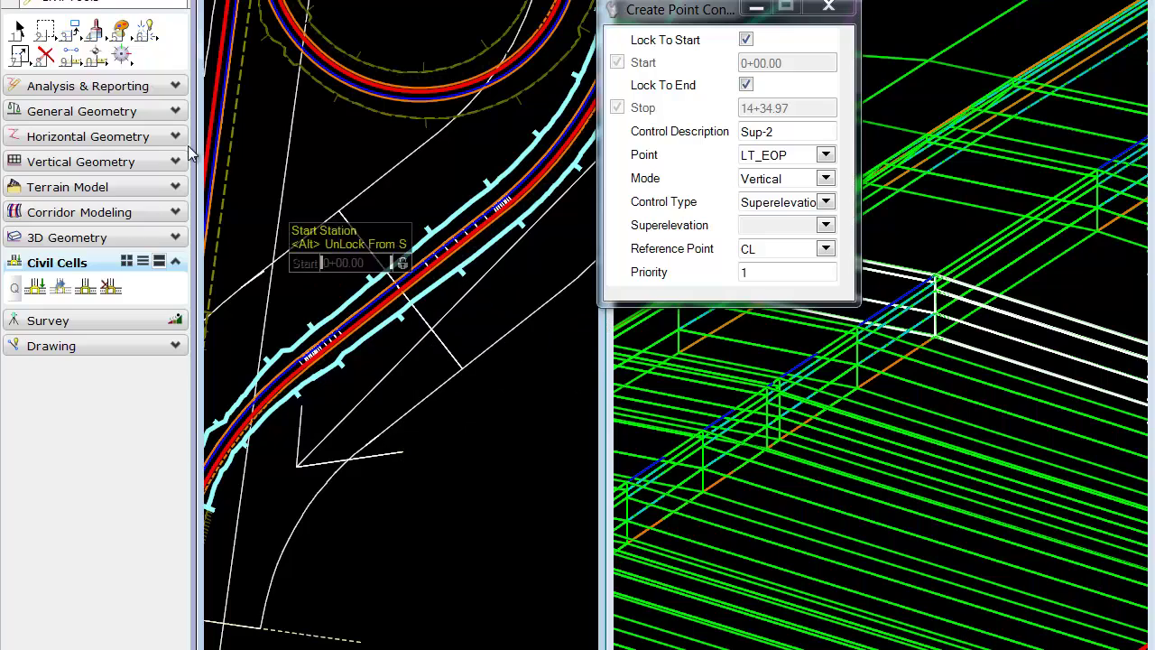
key(Return)
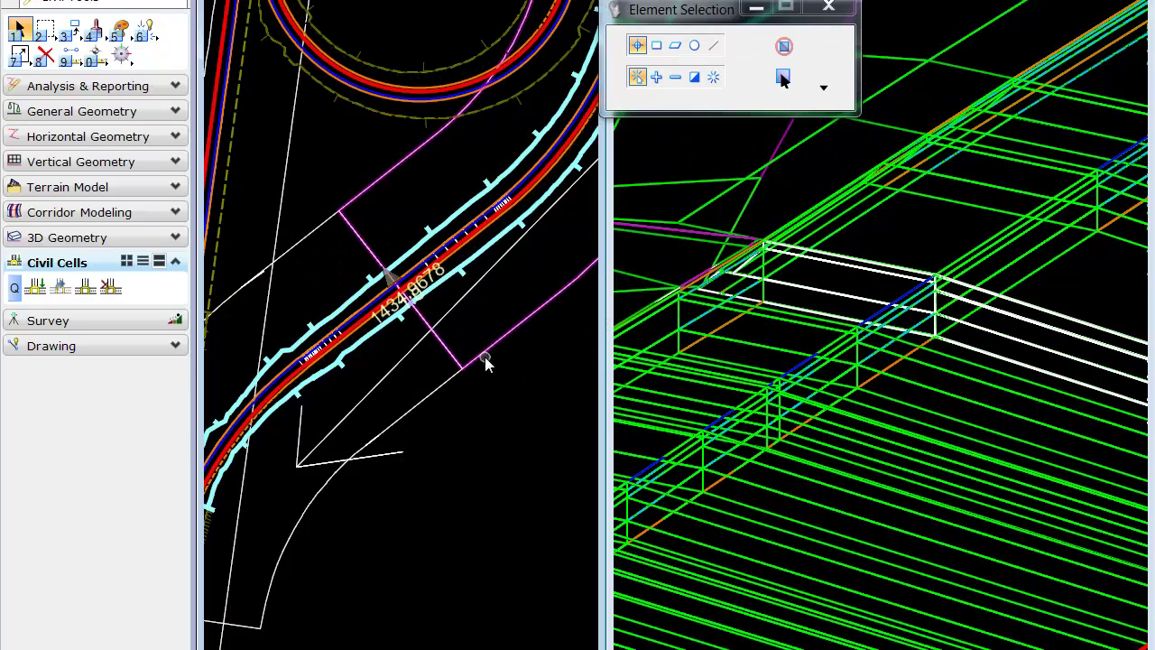
click(463, 281)
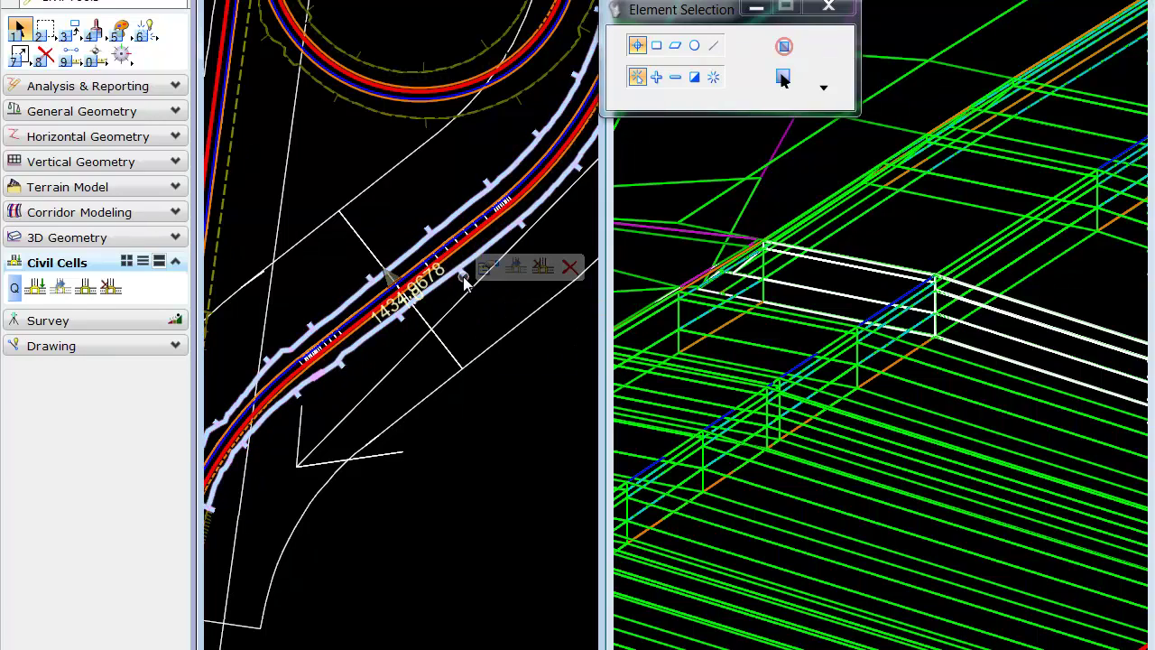
click(668, 269)
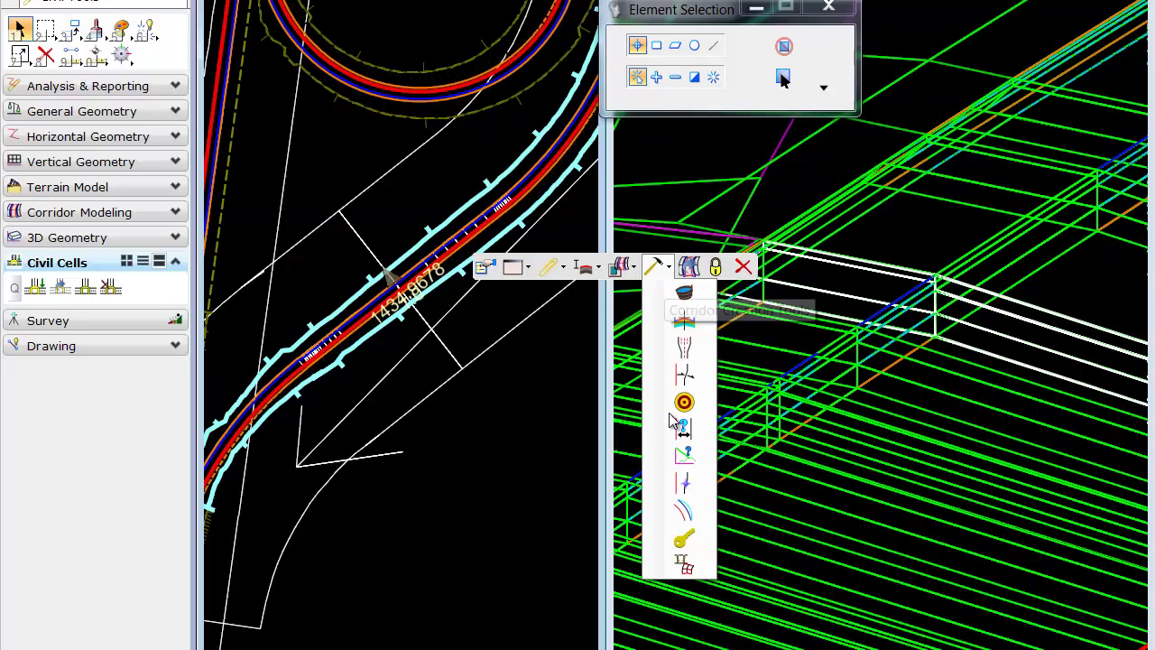
click(684, 483)
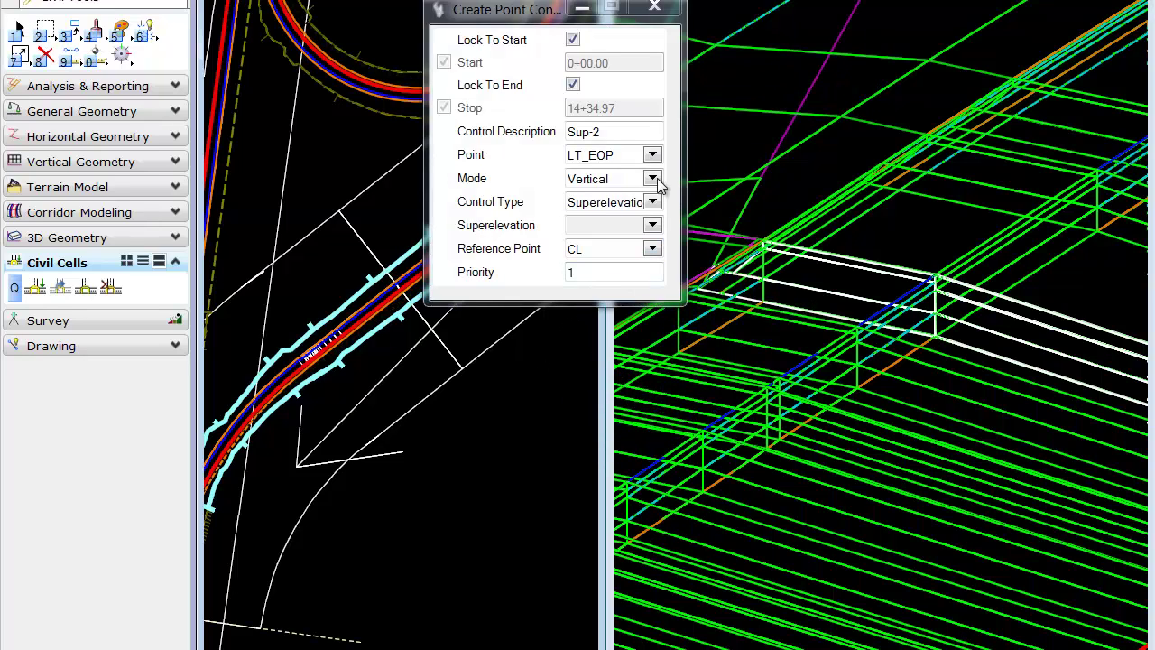
click(653, 226)
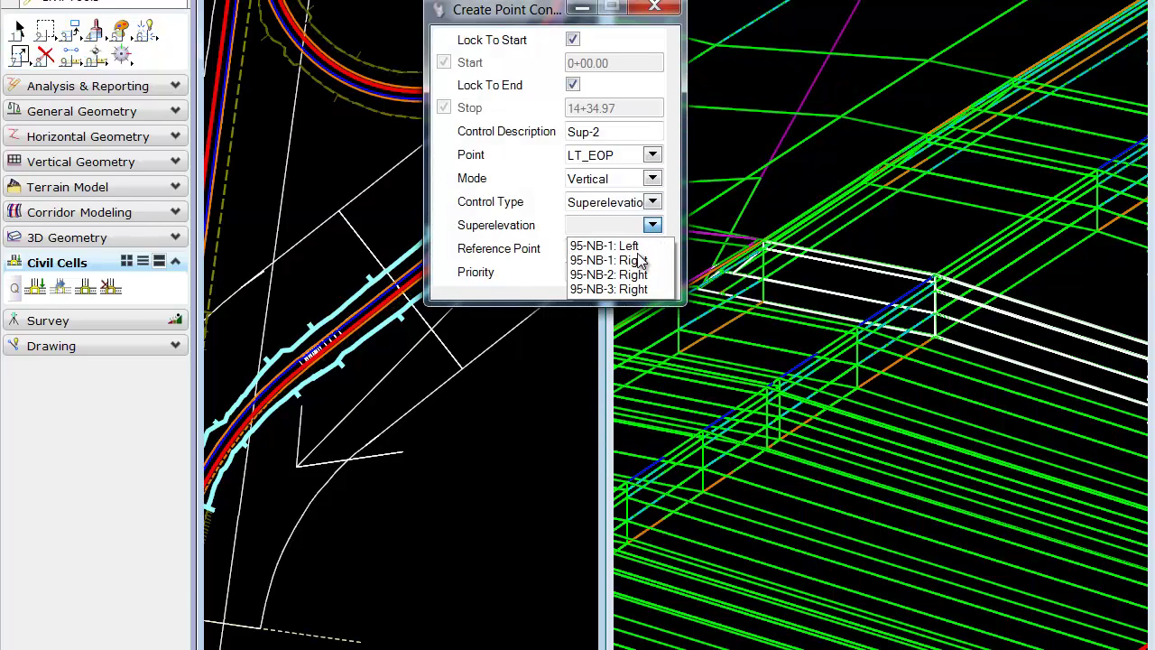
click(629, 275)
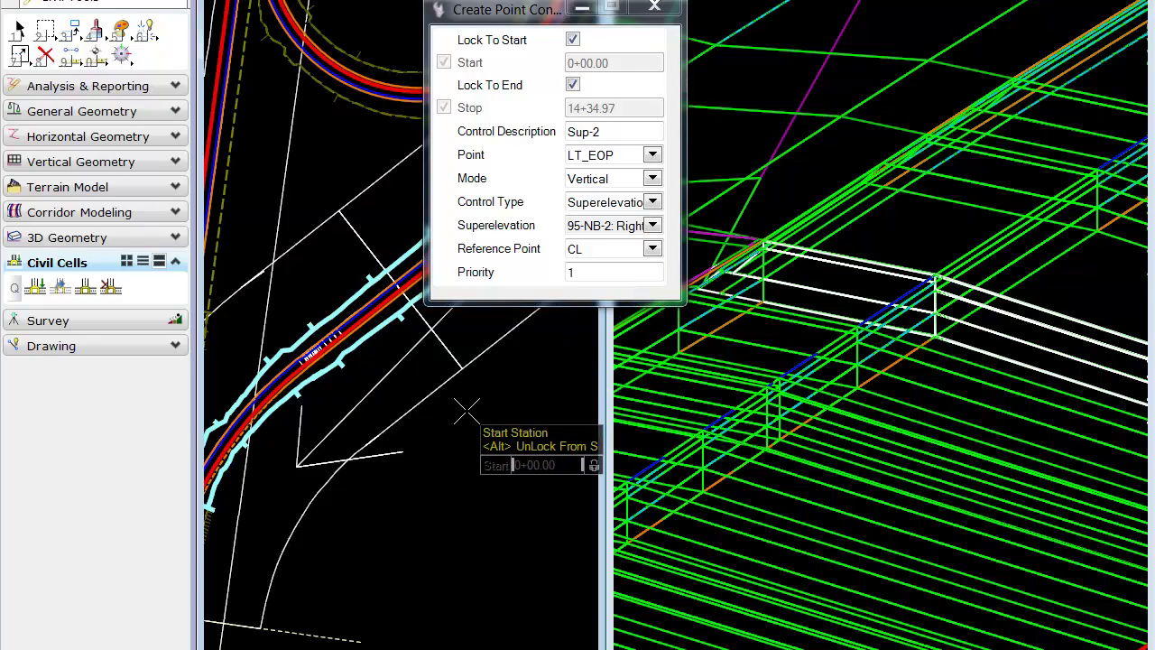
drag(614, 134, 595, 136)
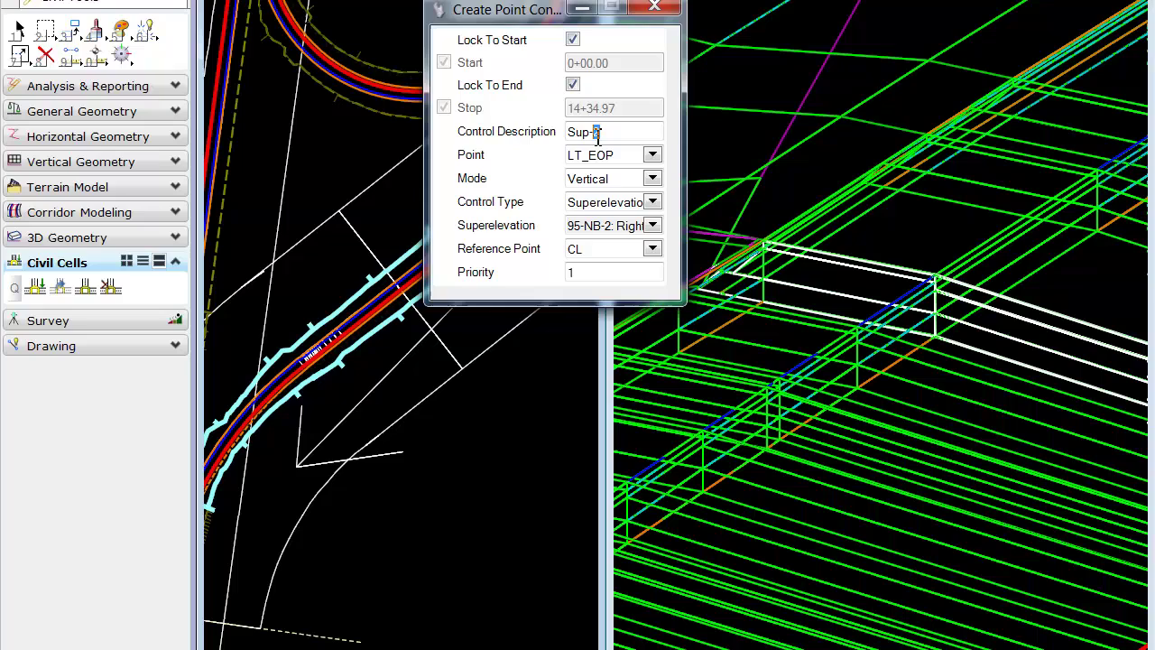
- Create Sup-3 over the full corridor length as a Vertical Superelevation control on LT_EOP, with reference point CL and priority 1
click(499, 409)
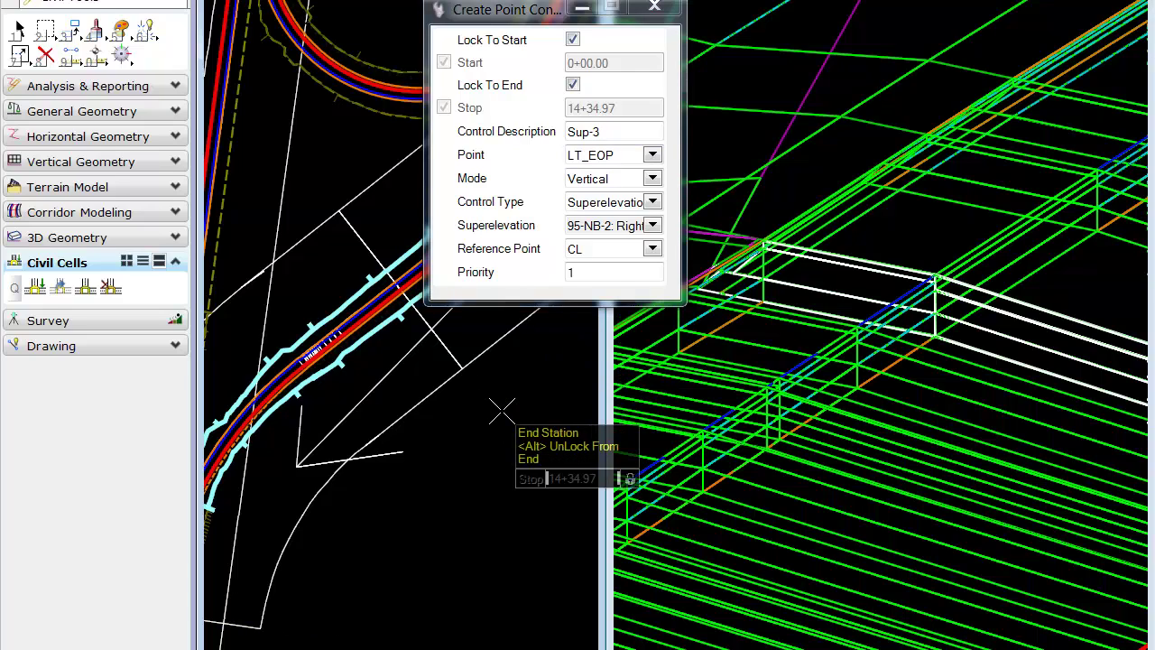
click(501, 410)
click(502, 411)
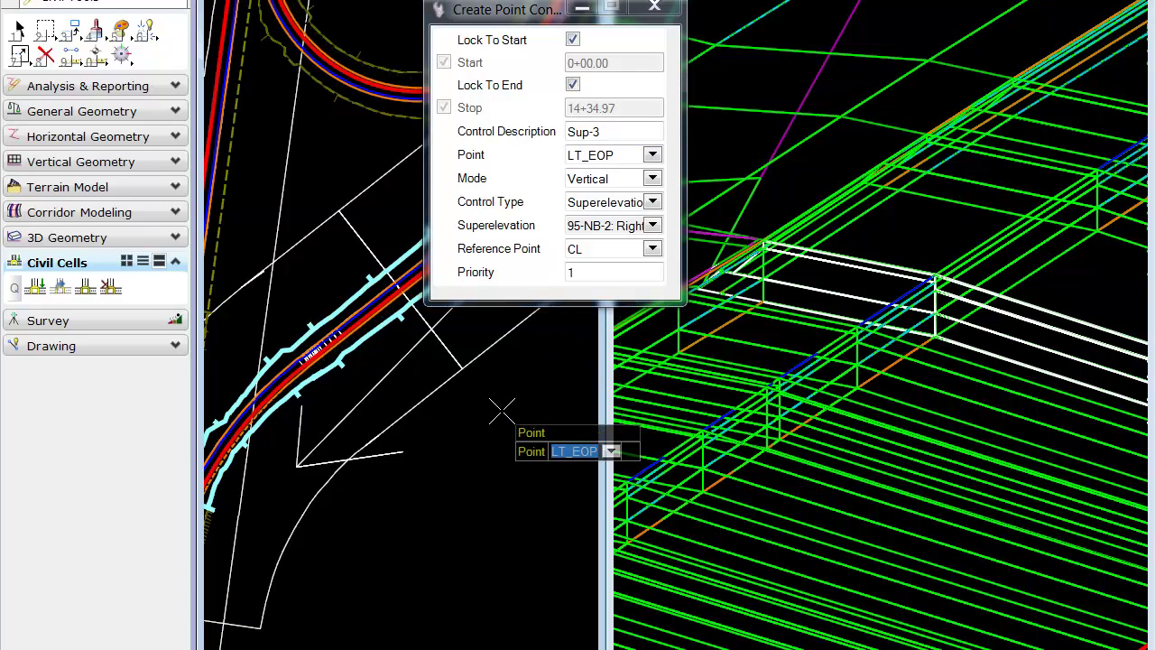
click(502, 411)
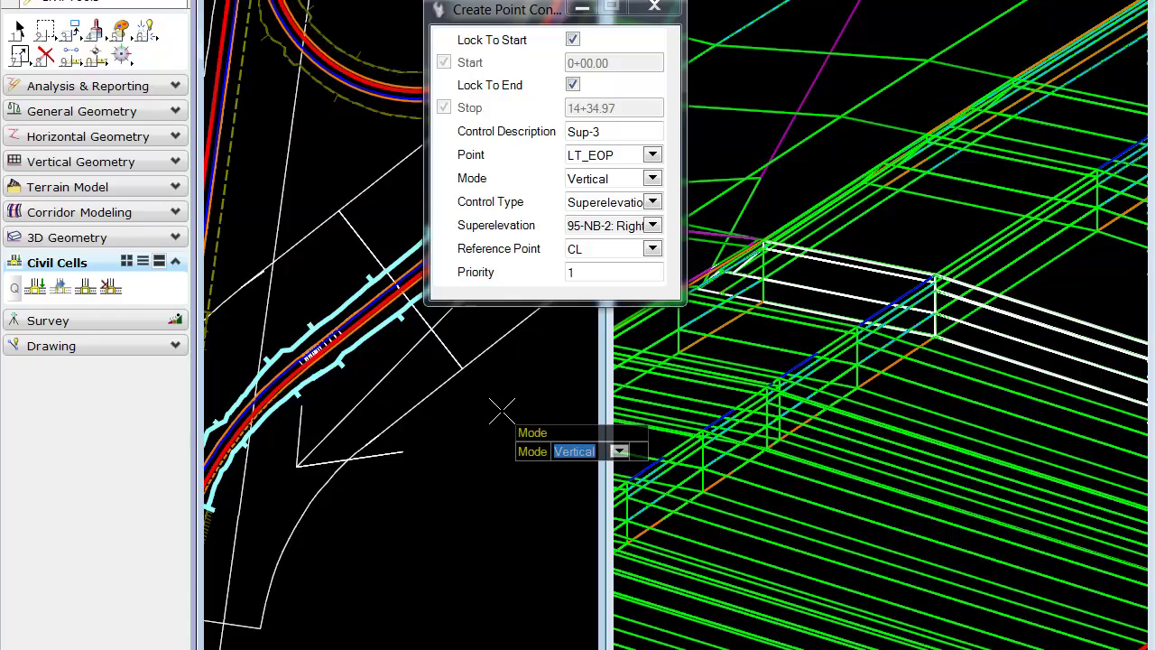
click(502, 412)
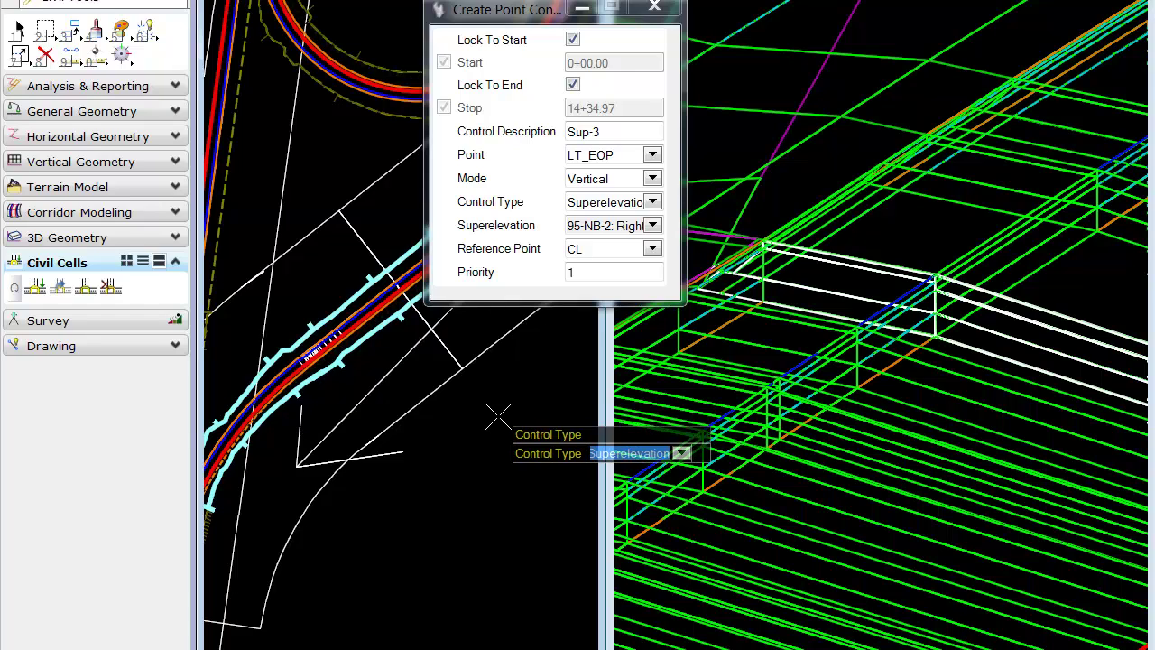
click(498, 419)
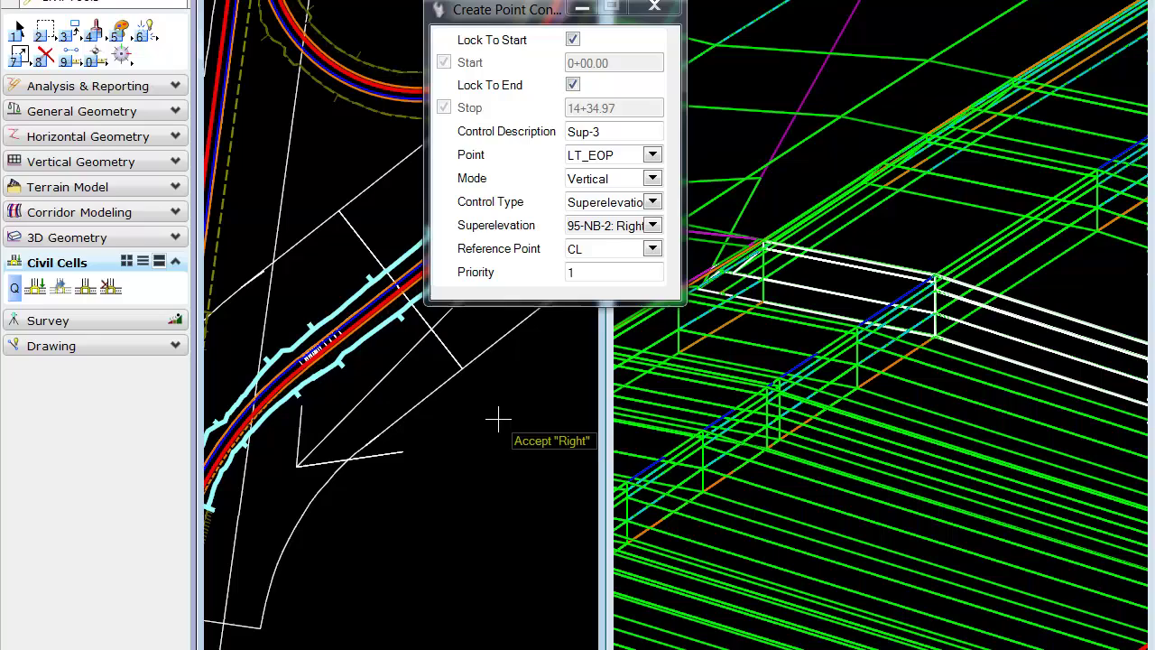
click(498, 419)
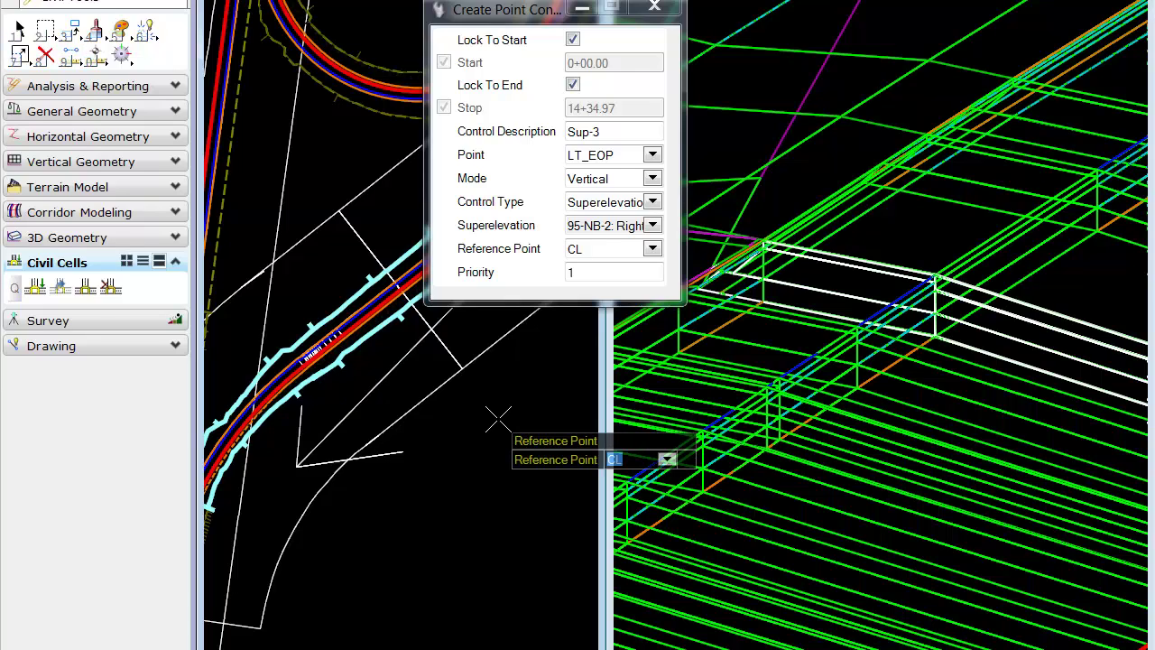
click(498, 419)
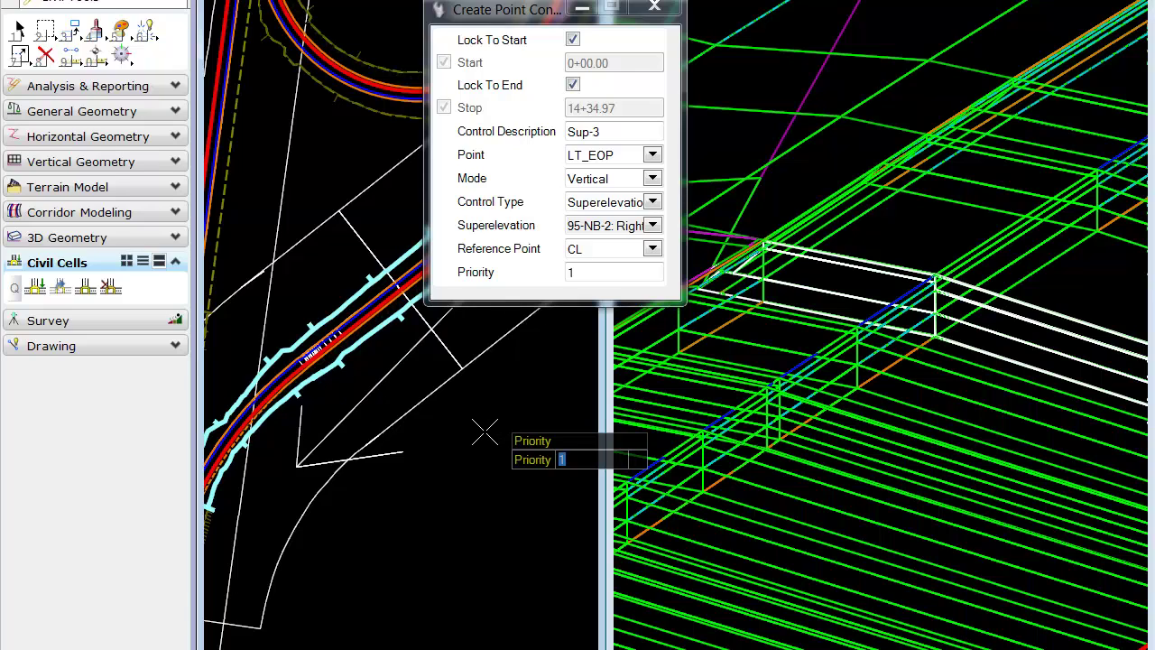
click(485, 431)
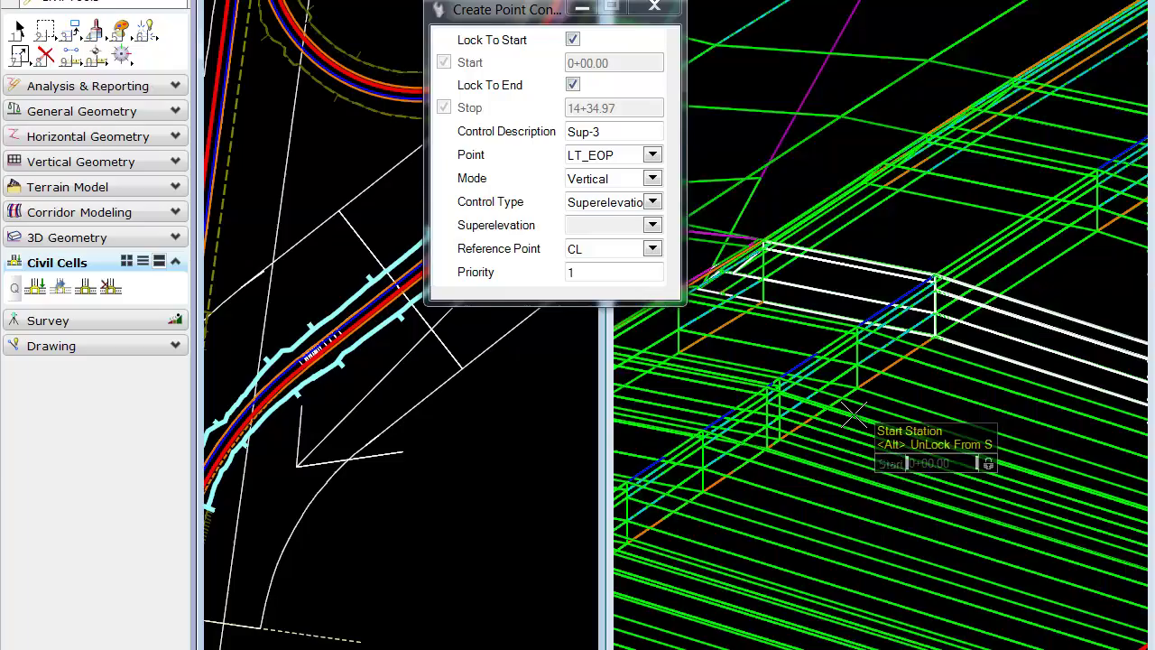
scroll(800, 443, down, 5)
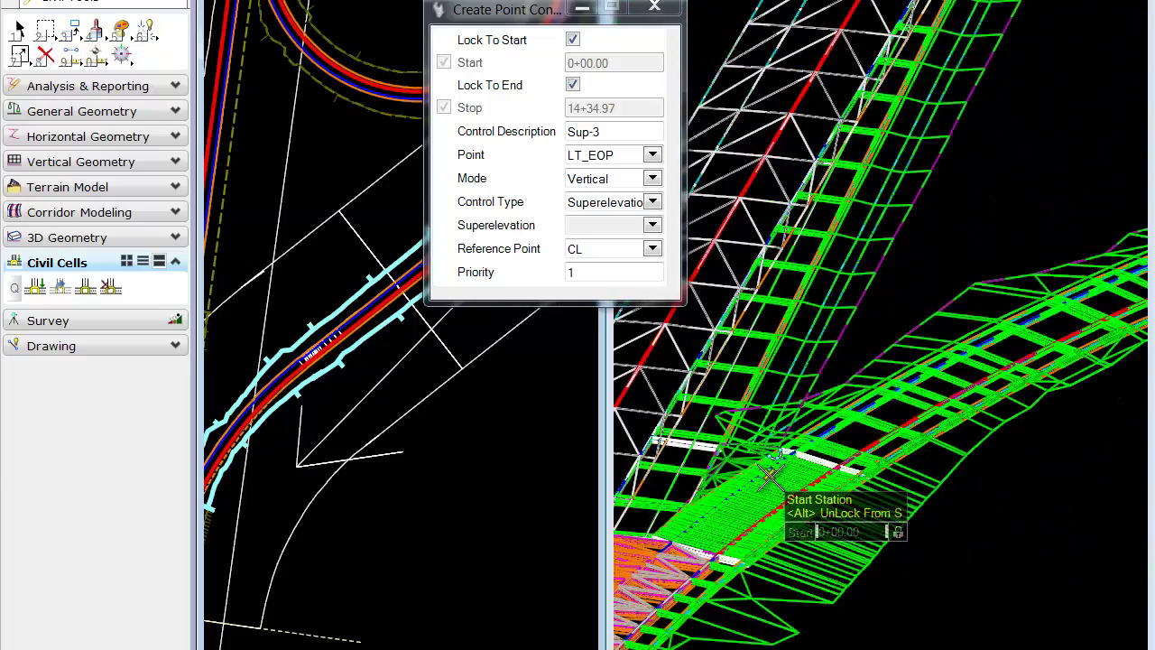
- Examine the ramp corridor's 3D model from the gore along its full length, and review the ramp and adjacent loop in plan
middle_drag(781, 470, 843, 415)
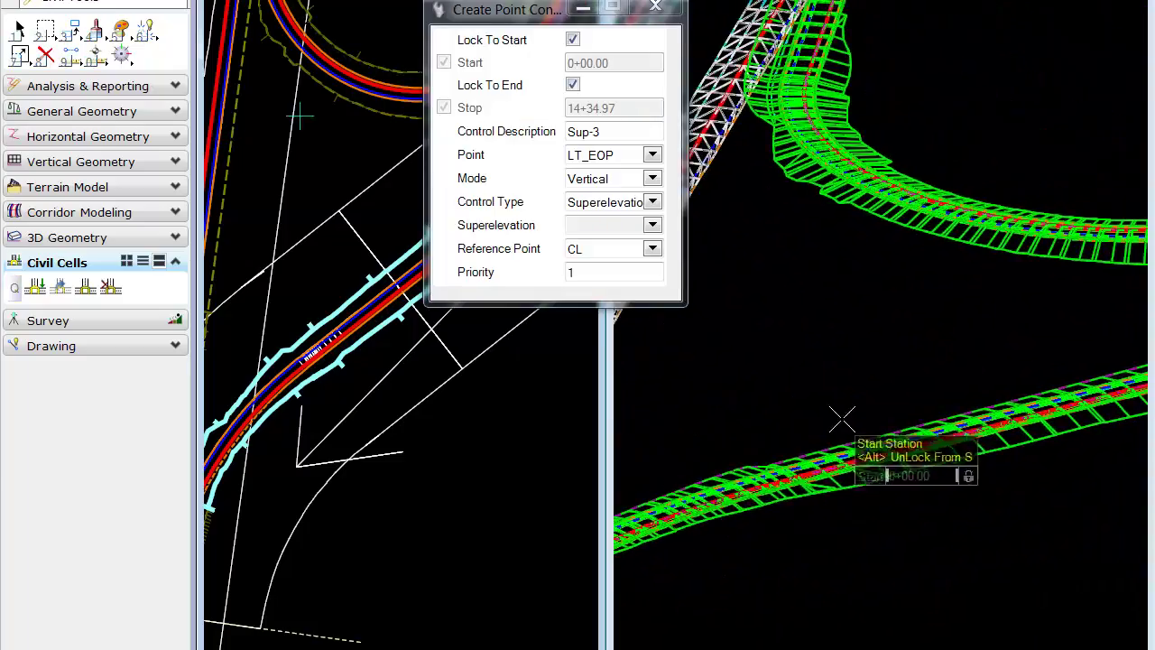
middle_drag(754, 444, 907, 431)
scroll(907, 431, up, 4)
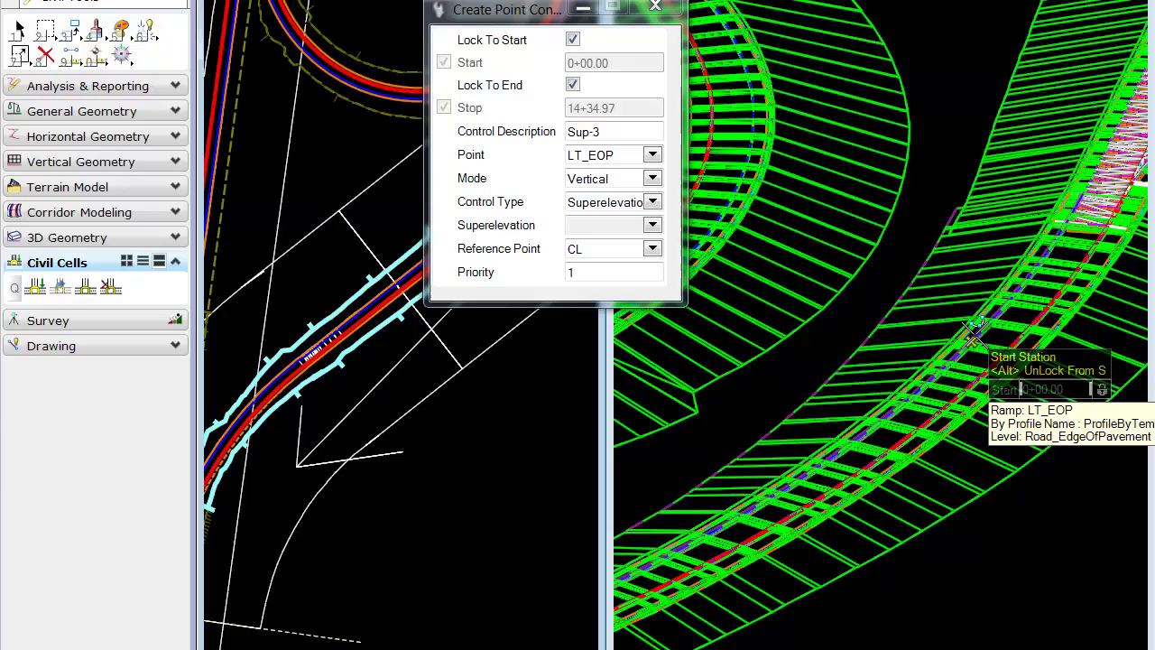
scroll(955, 397, down, 3)
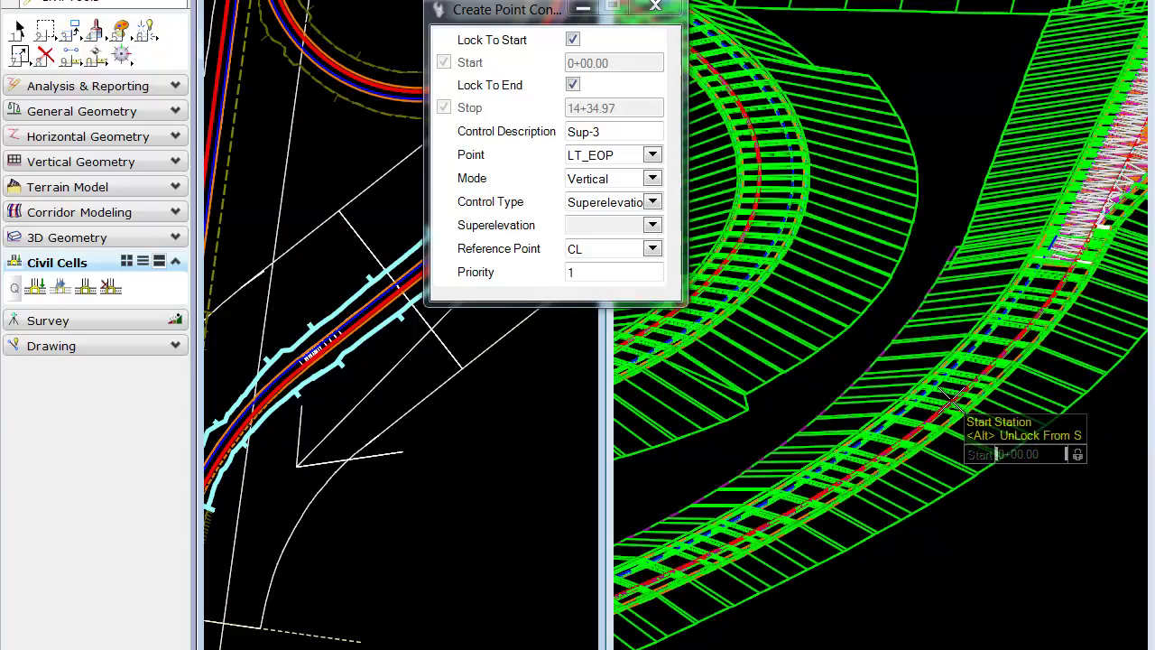
scroll(958, 455, down, 3)
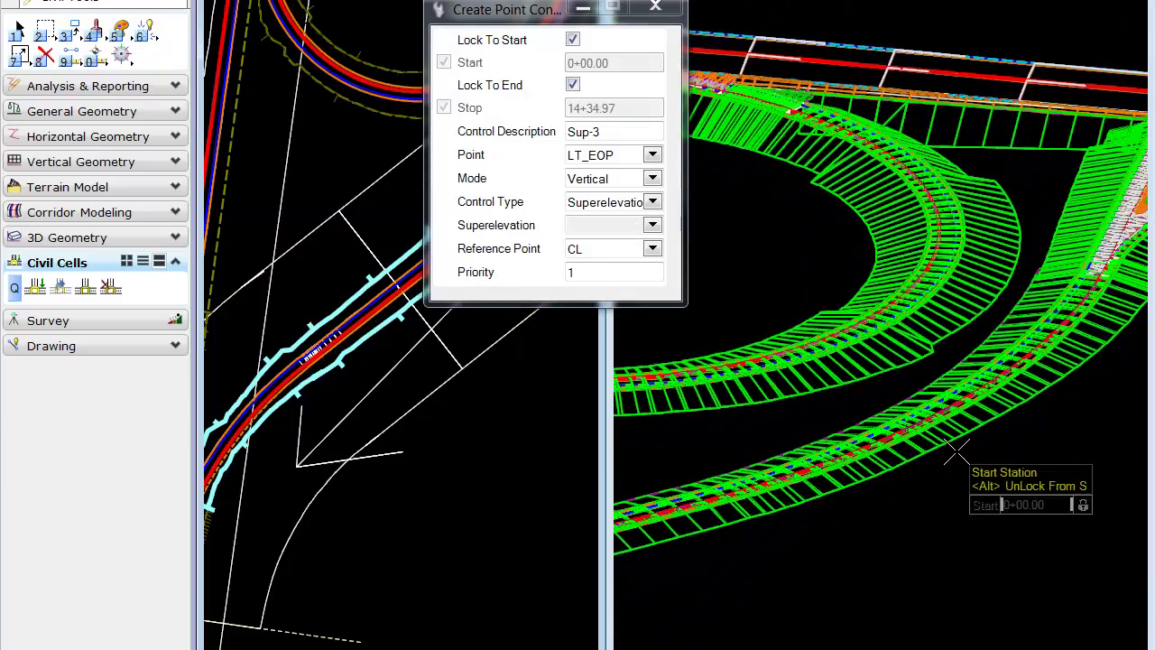
drag(495, 9, 951, 0)
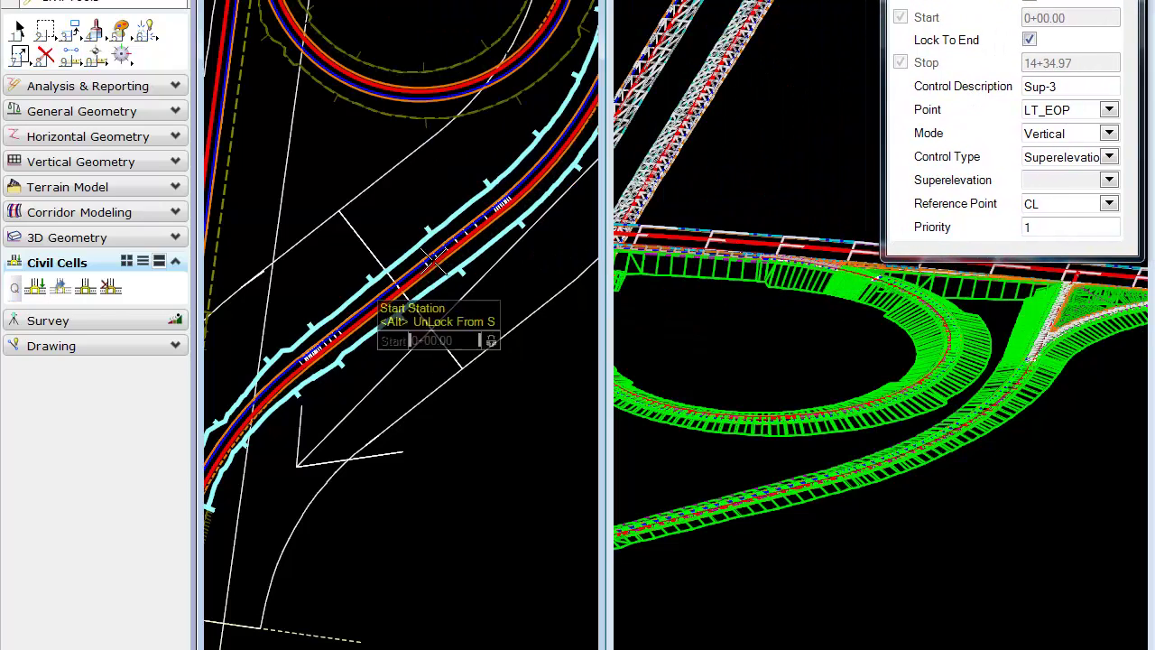
scroll(439, 202, down, 3)
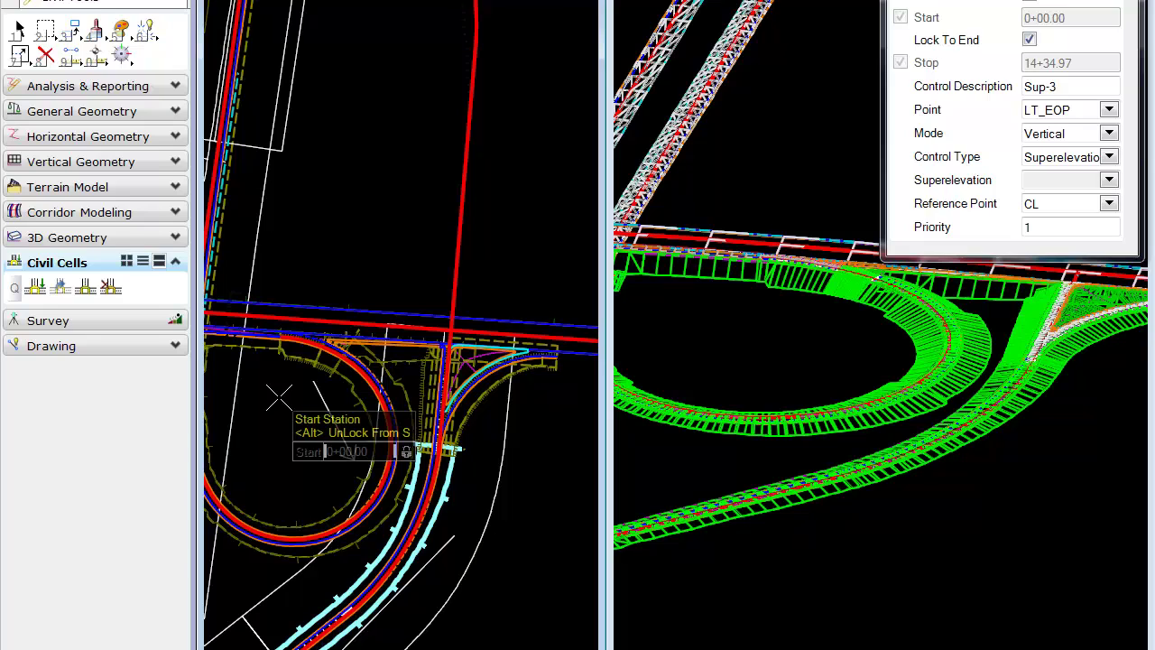
right_click(335, 439)
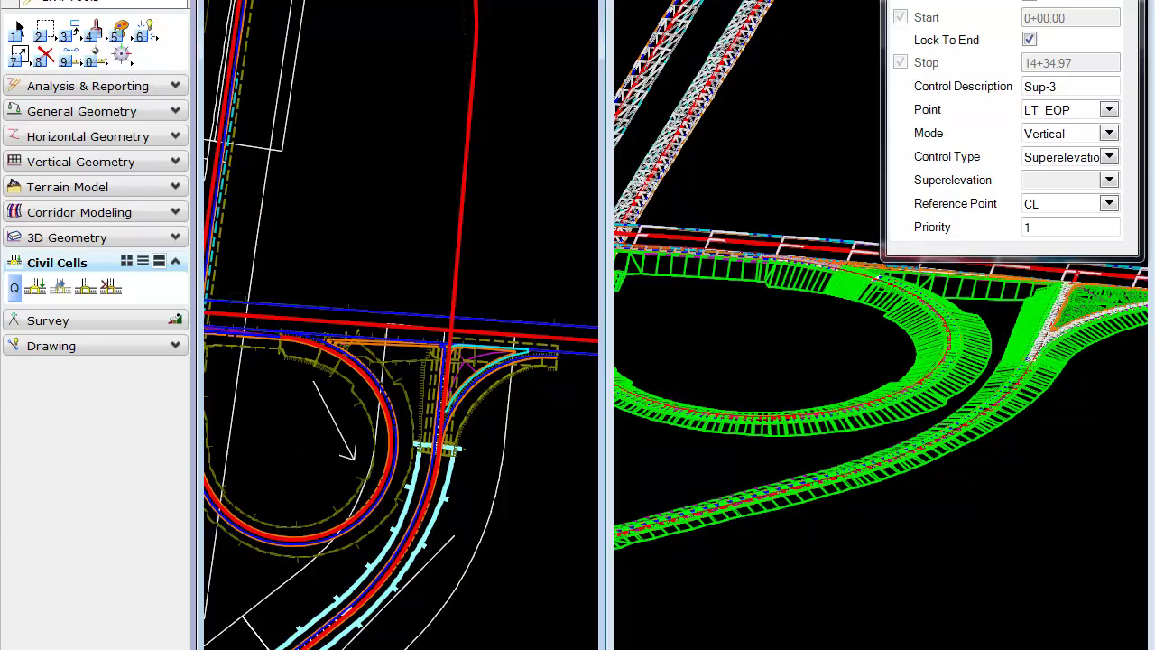